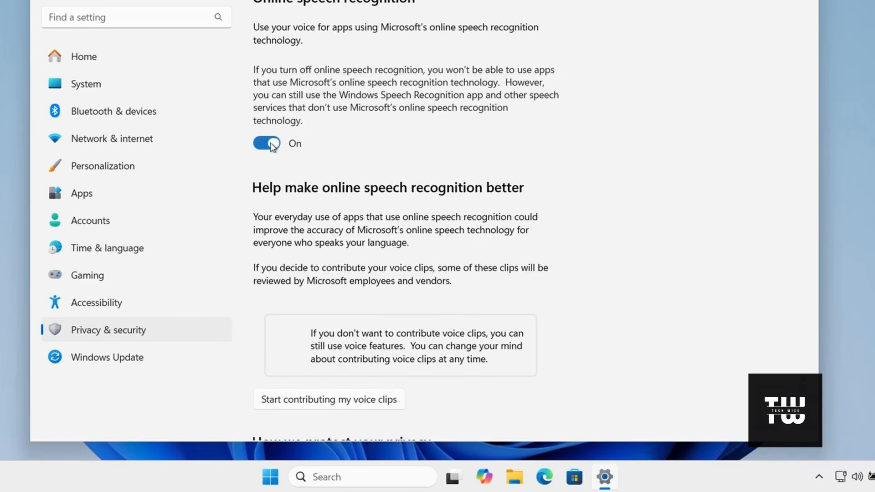
# Turn off online speech recognition and the custom inking and typing dictionary.
pyautogui.click(267, 143)
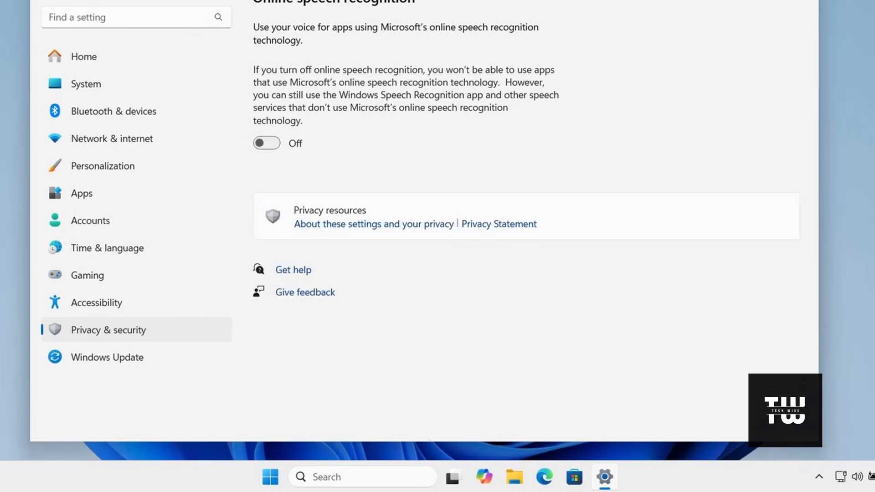
pyautogui.click(46, 0)
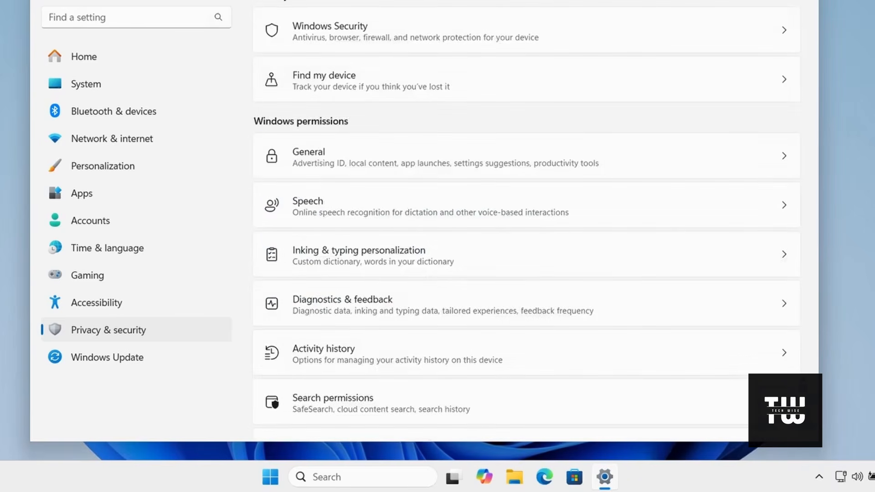
pyautogui.click(352, 259)
pyautogui.click(784, 63)
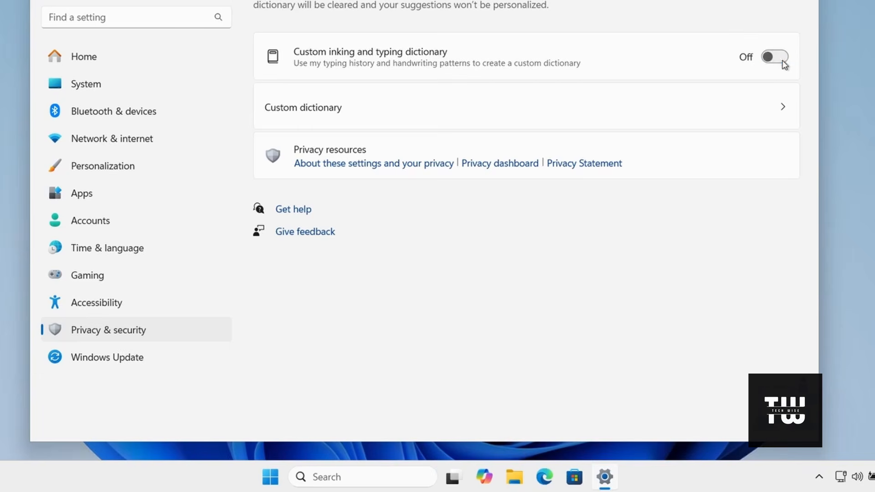
pyautogui.click(45, 0)
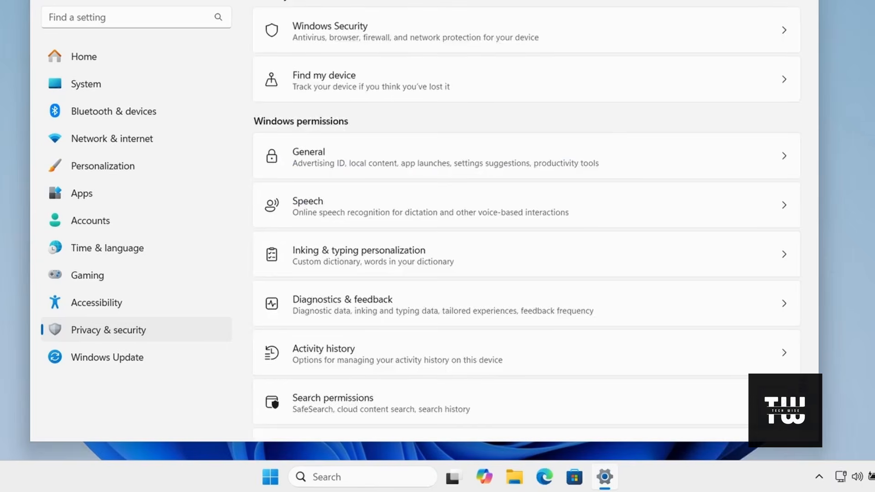
# Turn off sending optional diagnostic data under Diagnostics & feedback, and return to the Privacy & security overview.
pyautogui.click(402, 311)
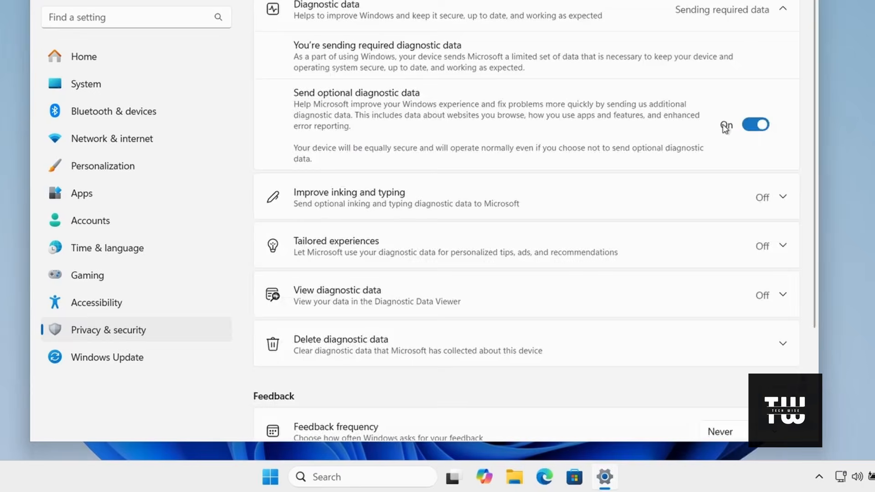
pyautogui.click(756, 126)
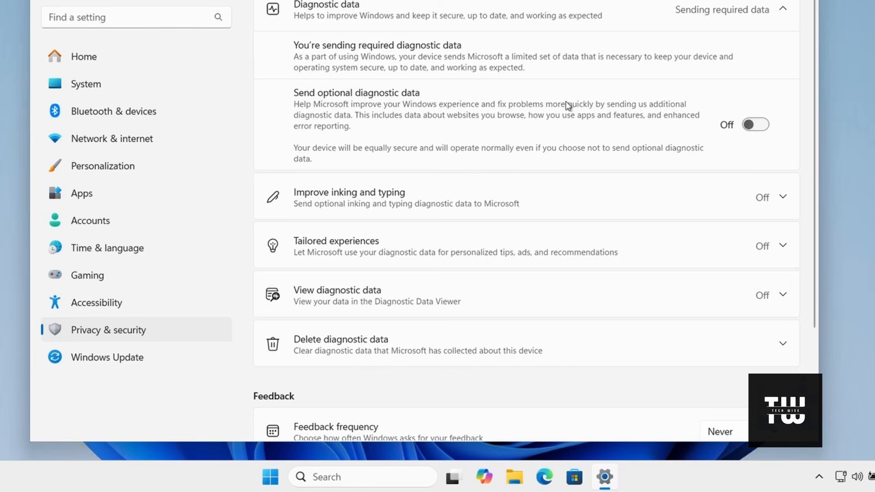
pyautogui.click(46, 0)
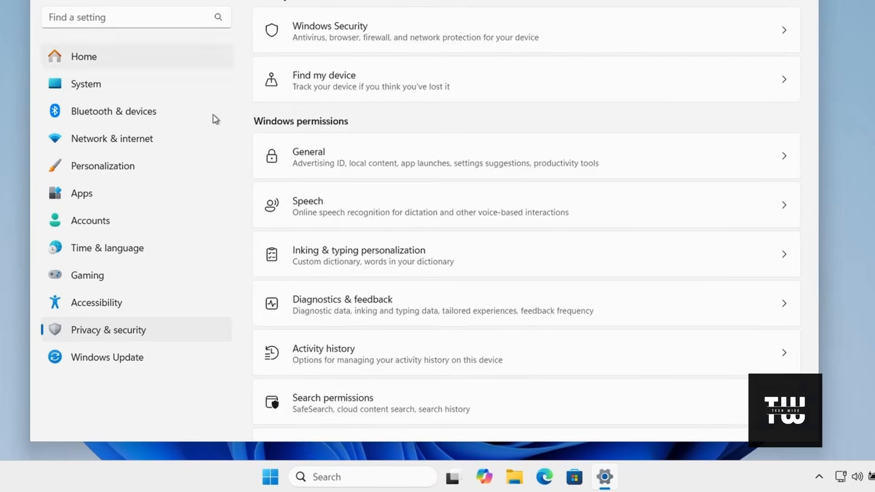
# Turn off storing activity history on this device, and return to the Privacy & security overview.
pyautogui.click(527, 341)
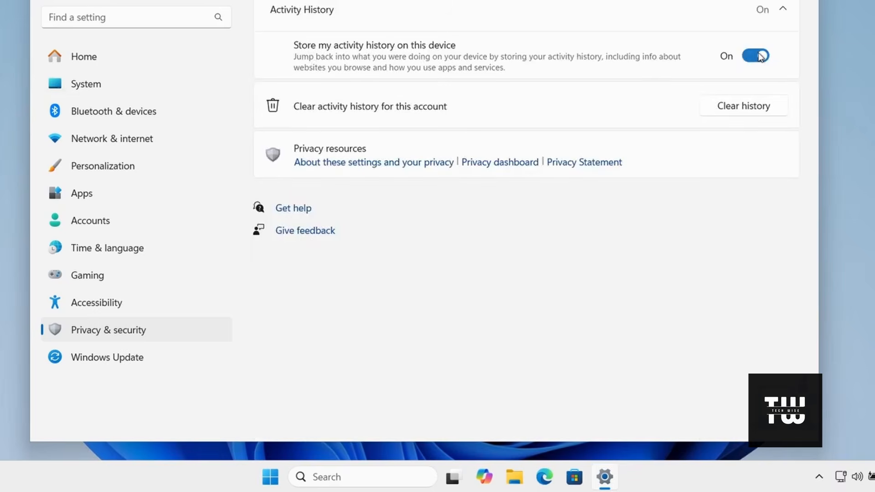
pyautogui.click(759, 56)
pyautogui.click(45, 0)
# Turn off cloud content search for both the Microsoft account and the work or school account in Search permissions.
pyautogui.scroll(-5, 469, 293)
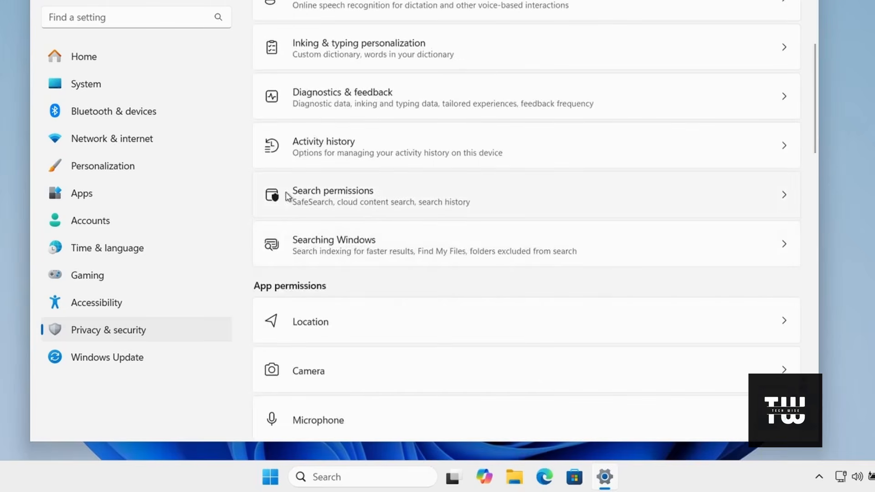
pyautogui.click(355, 193)
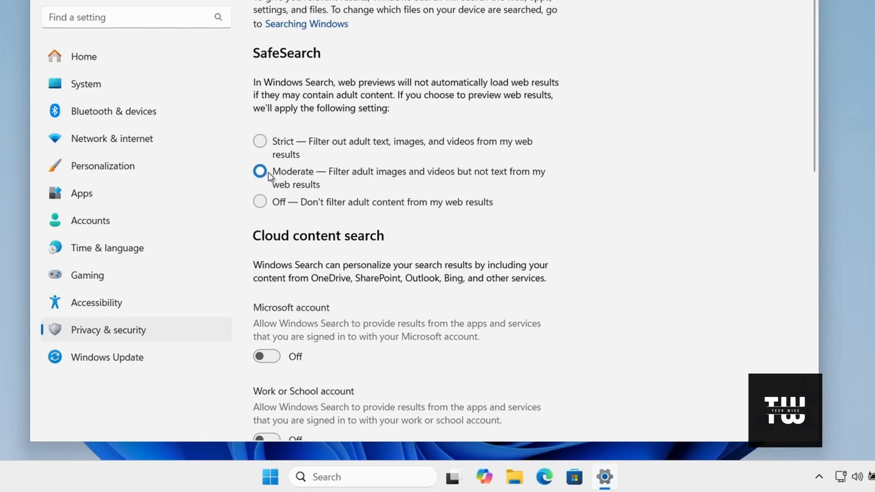
pyautogui.scroll(-3, 510, 178)
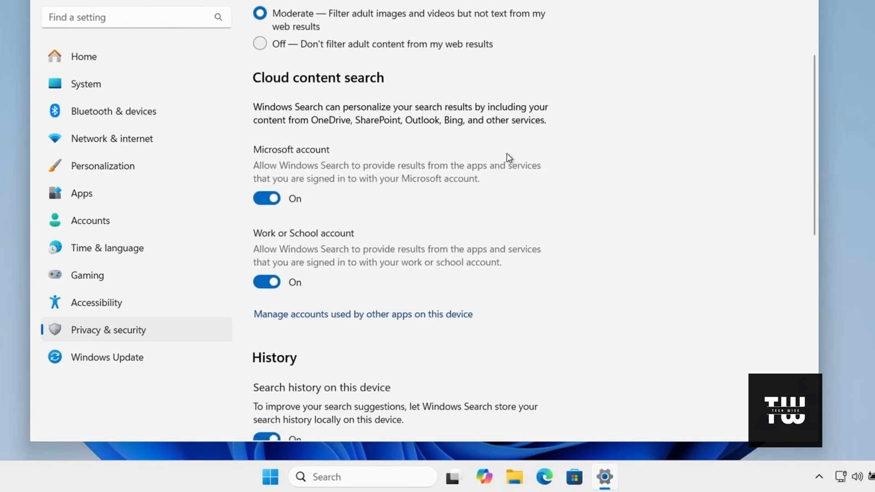
pyautogui.scroll(-2, 507, 158)
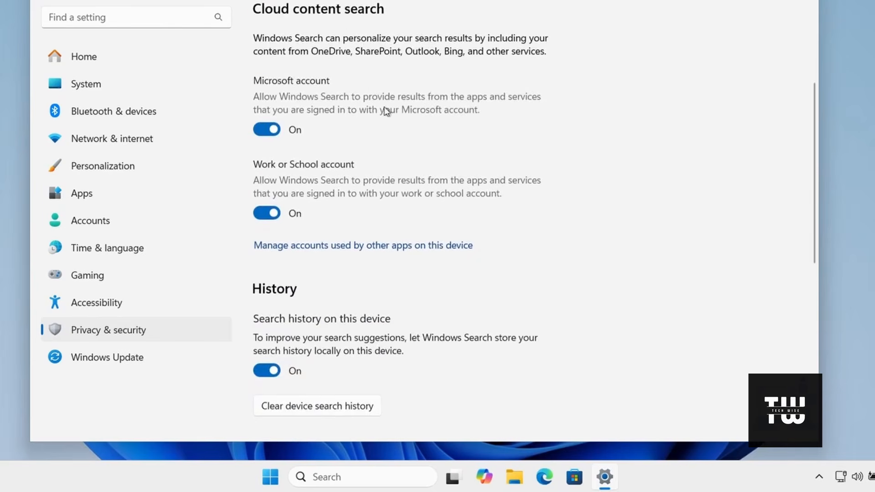
pyautogui.click(272, 130)
pyautogui.click(269, 213)
# Turn off search history on this device, and return to the Privacy & security overview.
pyautogui.scroll(-1, 310, 220)
pyautogui.scroll(-2, 310, 221)
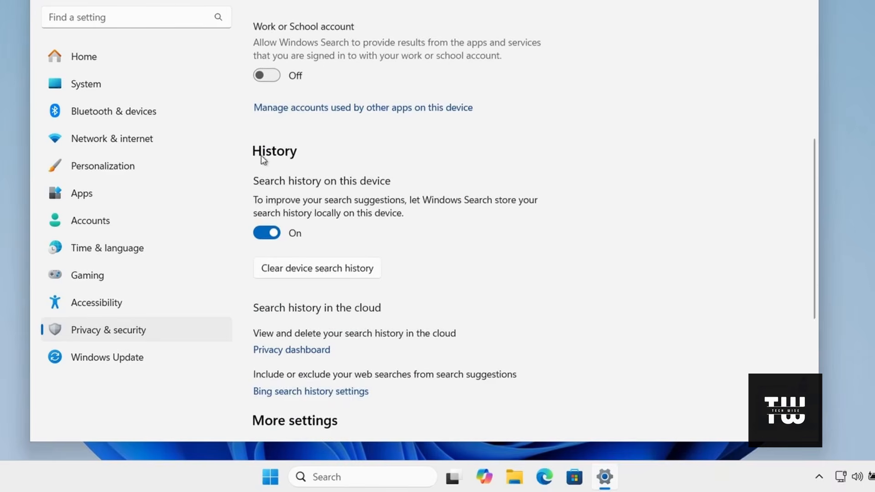
pyautogui.scroll(-4, 270, 237)
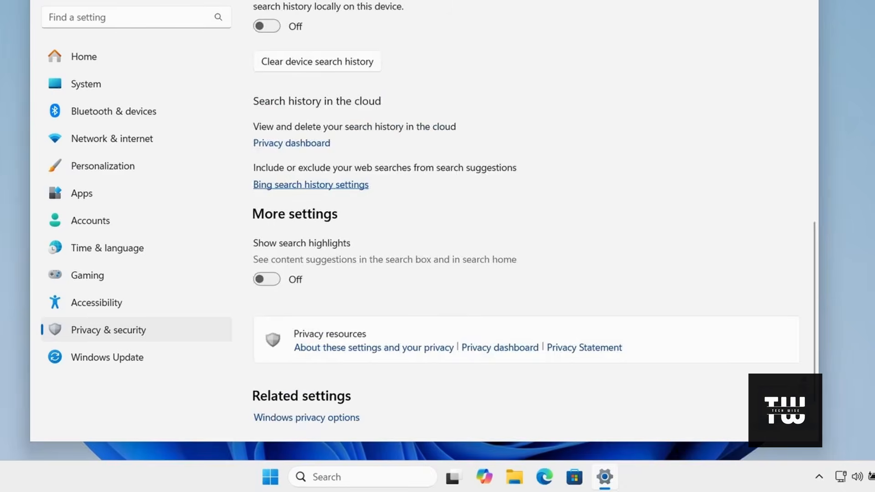
pyautogui.click(42, 1)
# Open the Searching Windows settings under Windows permissions.
pyautogui.scroll(-3, 500, 151)
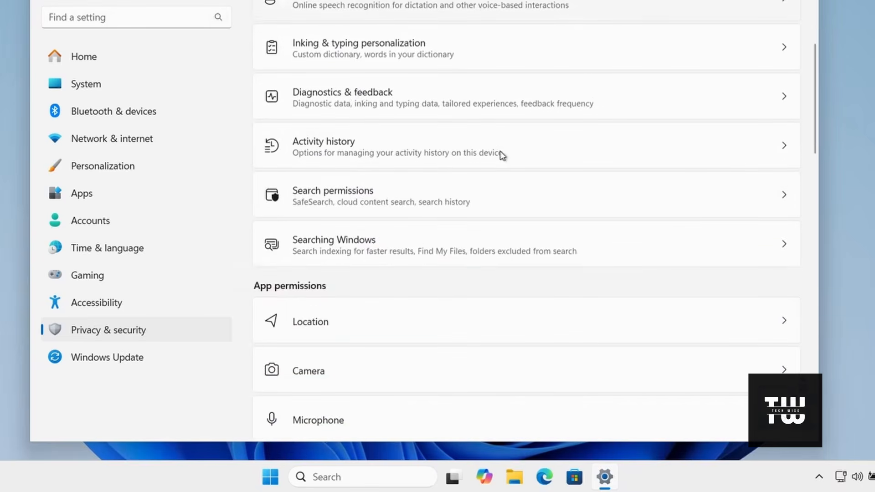
pyautogui.click(400, 253)
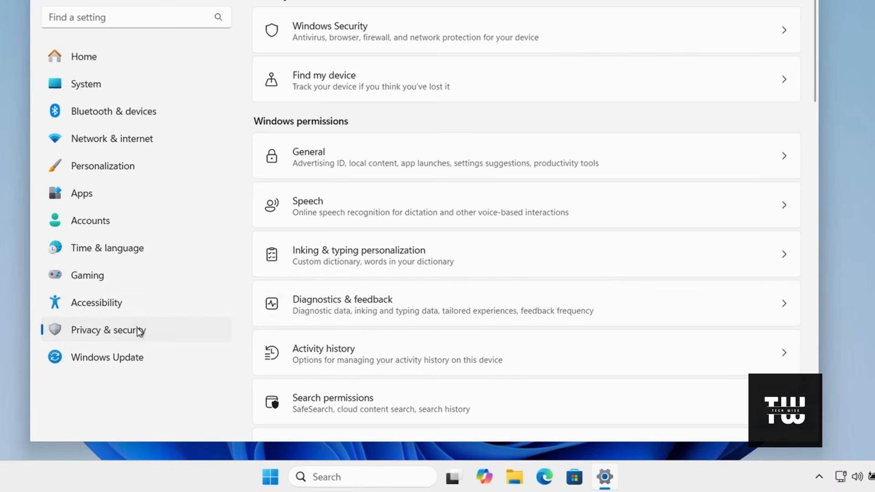
# Turn off location services in the app permissions, and return to the Privacy & security overview.
pyautogui.scroll(-8, 526, 228)
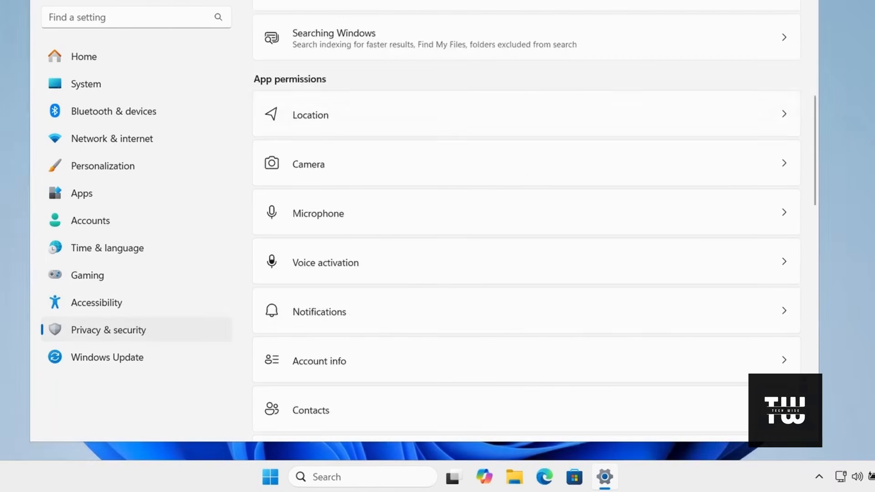
pyautogui.click(555, 117)
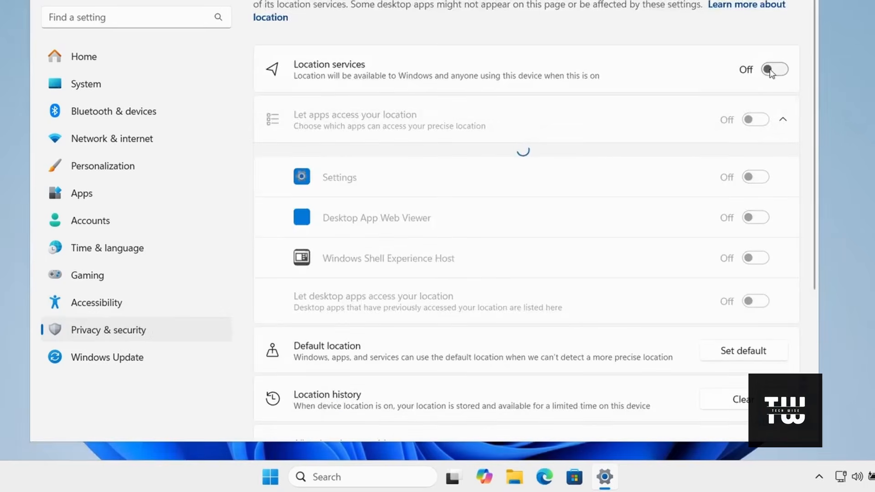
pyautogui.click(43, 0)
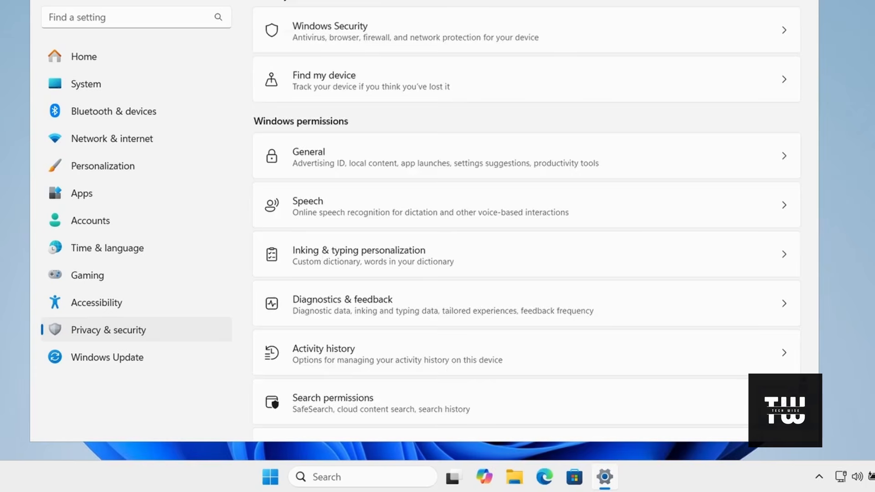
# Turn off camera access in the app permissions, and return to the Privacy & security overview.
pyautogui.scroll(-7, 404, 182)
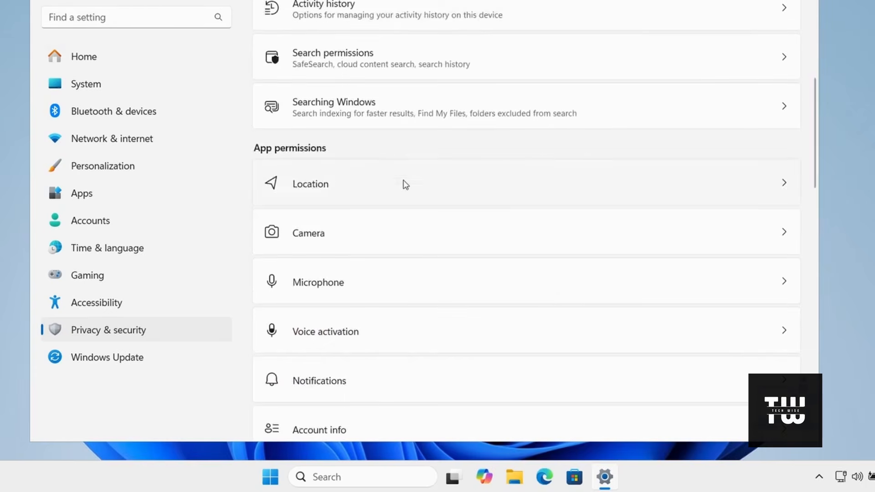
pyautogui.click(419, 234)
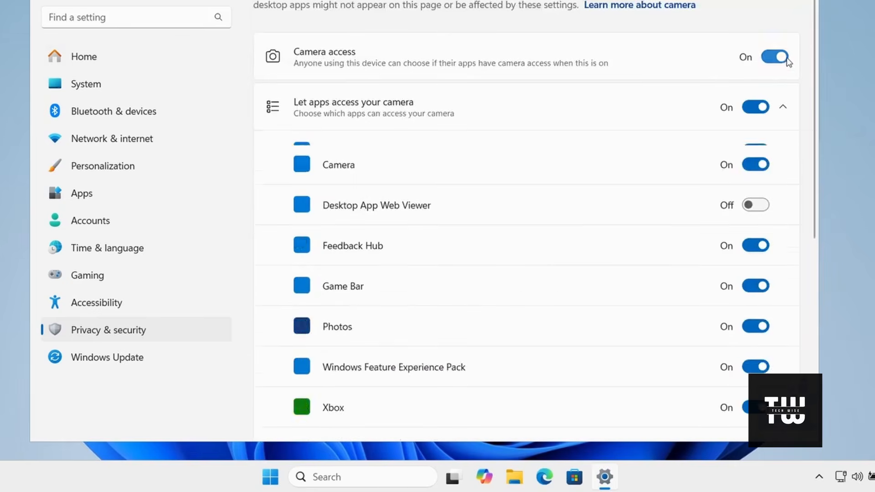
pyautogui.click(780, 64)
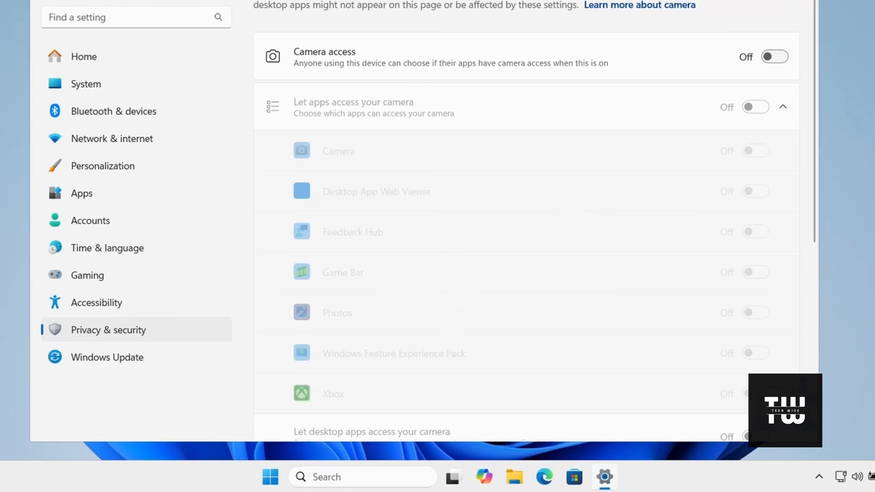
pyautogui.hotkey('alt', 'Left')
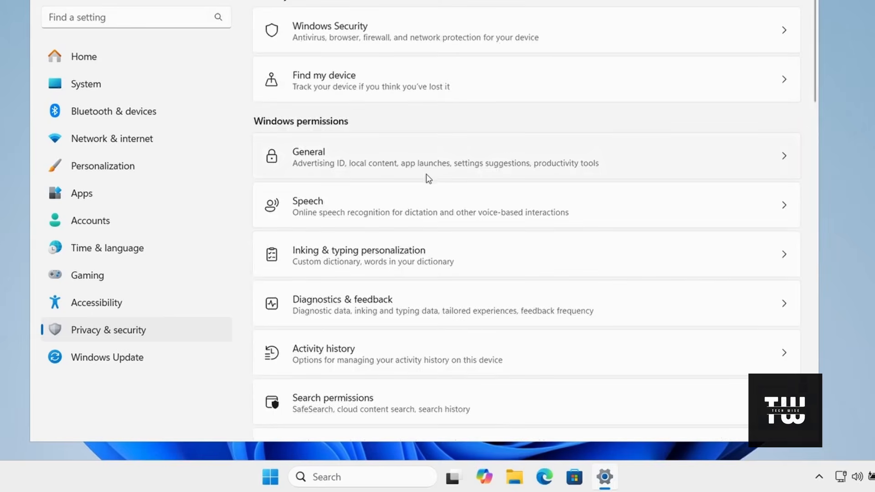
# Turn off microphone access in the app permissions, and return to the Privacy & security overview.
pyautogui.scroll(-8, 427, 179)
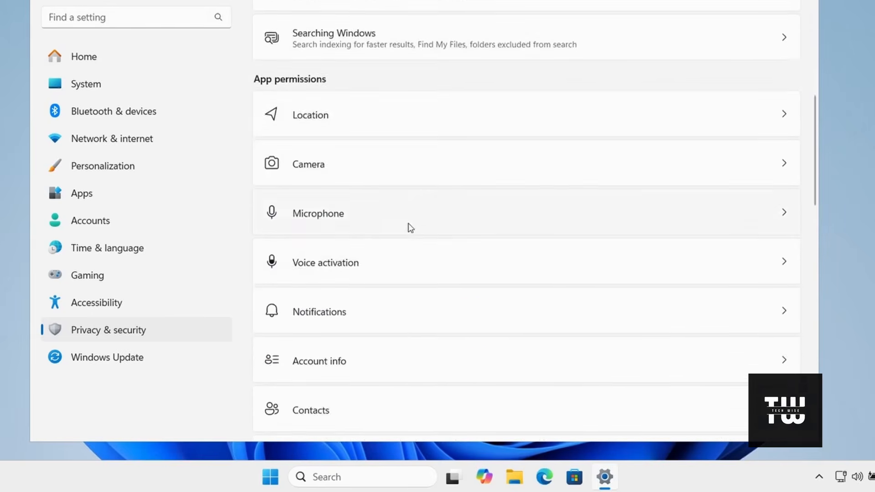
pyautogui.click(404, 226)
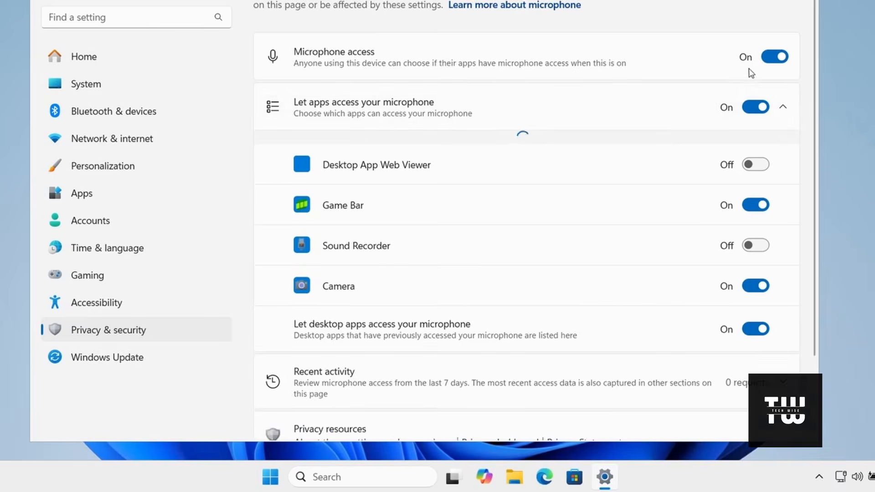
pyautogui.click(778, 58)
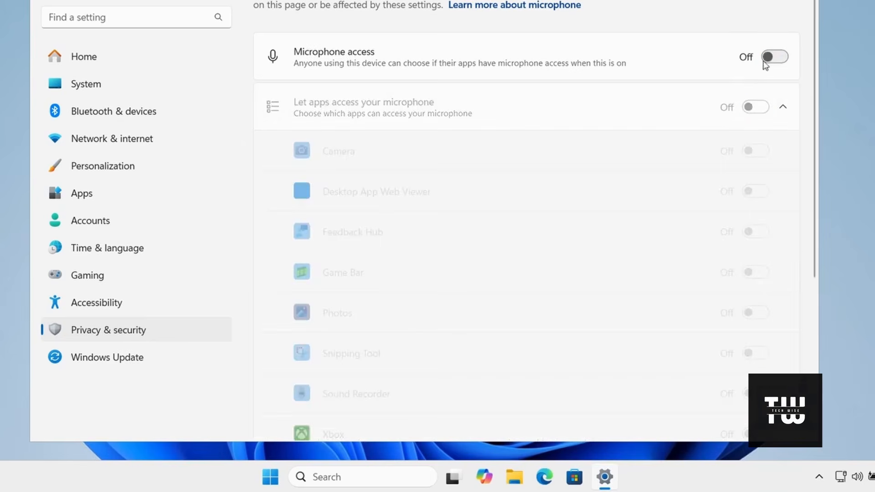
pyautogui.click(274, 1)
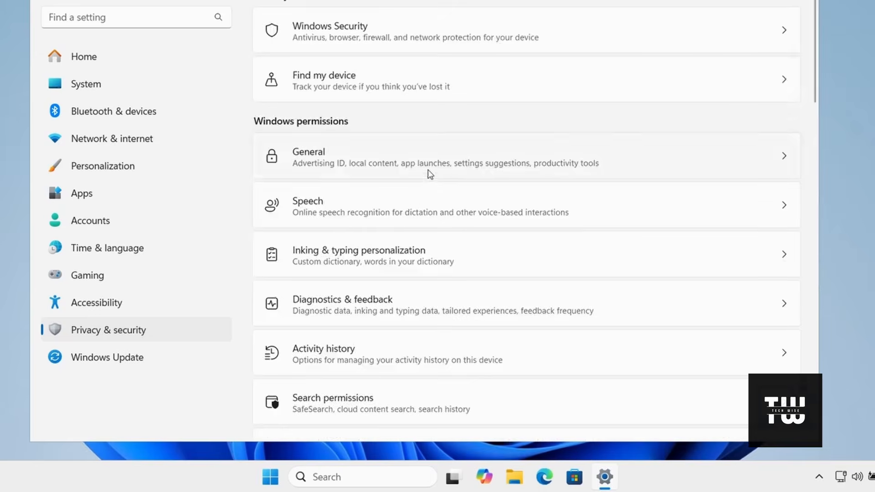
# Check the voice activation permission for apps, and return to the Privacy & security overview.
pyautogui.scroll(-4, 430, 176)
pyautogui.scroll(-3, 433, 185)
pyautogui.click(415, 198)
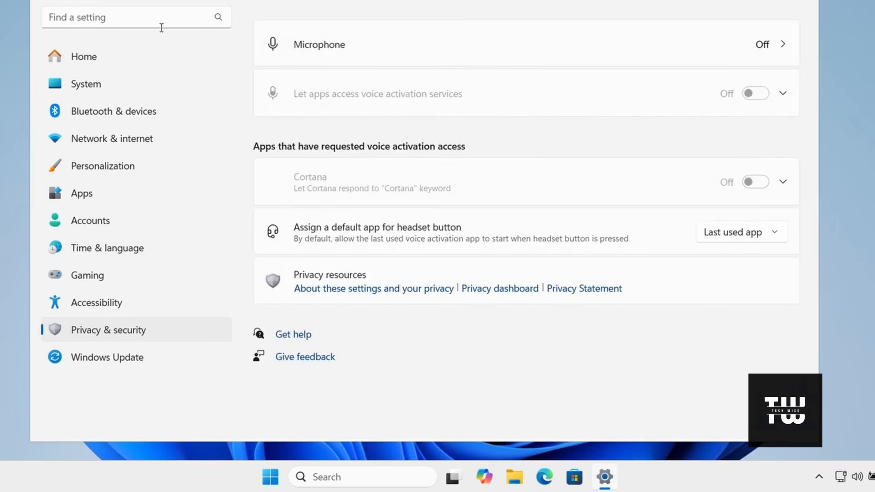
pyautogui.click(45, 1)
# Turn off account info access in the app permissions, and return to the Privacy & security overview.
pyautogui.scroll(-5, 474, 204)
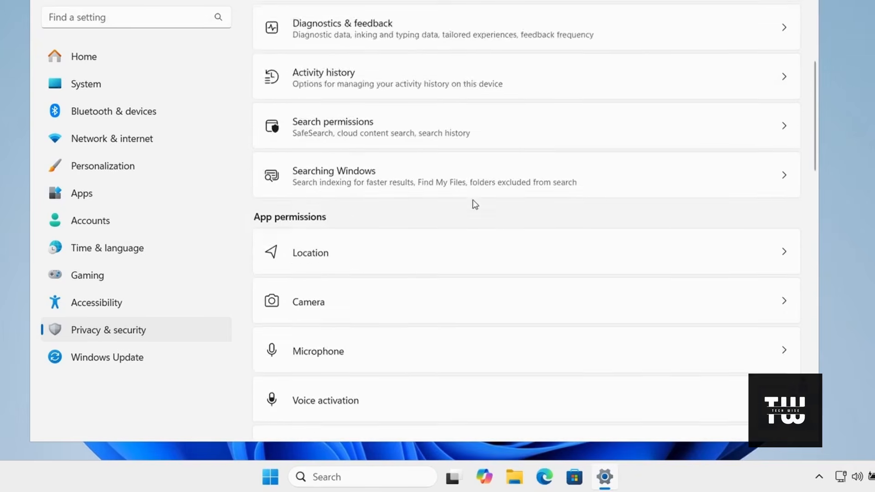
pyautogui.scroll(-3, 474, 203)
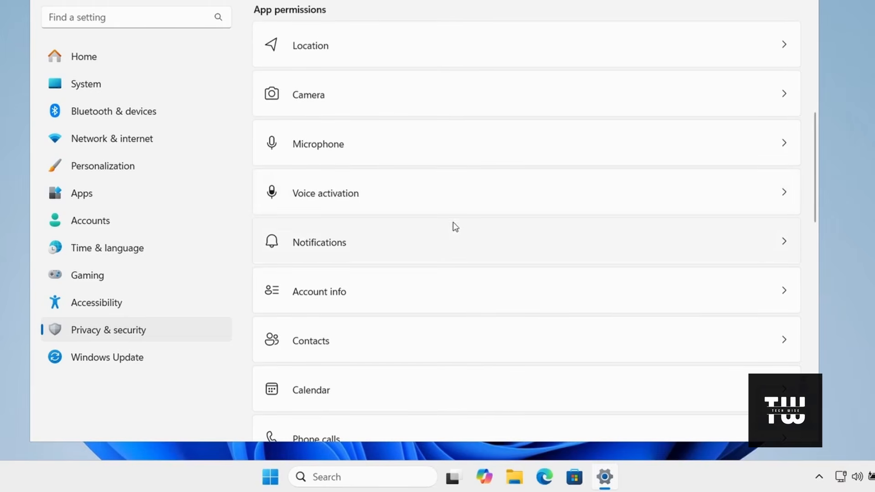
pyautogui.click(442, 290)
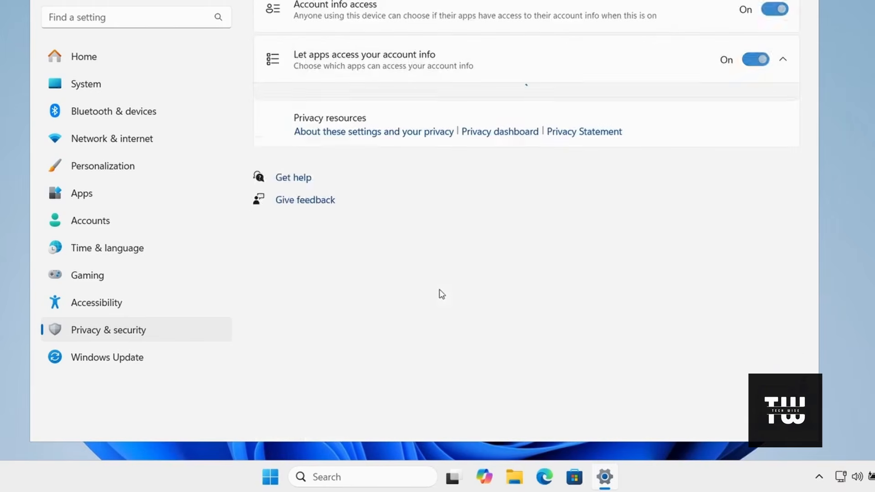
pyautogui.click(775, 10)
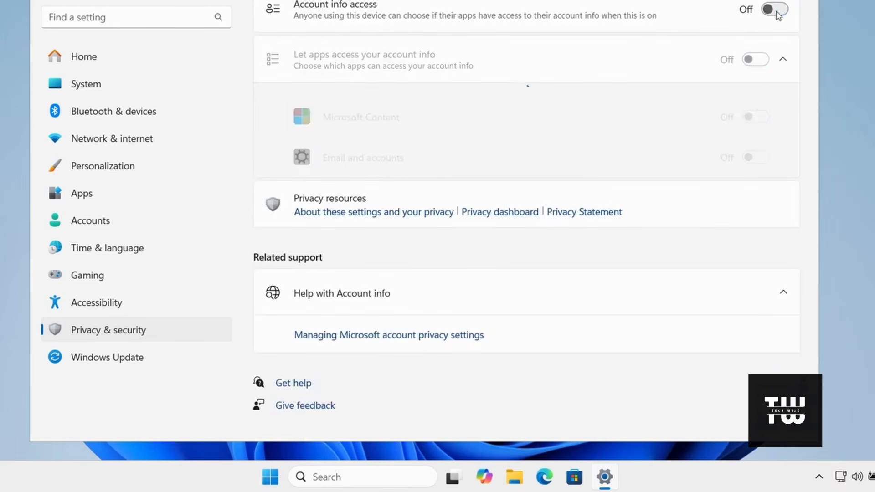
pyautogui.click(310, 1)
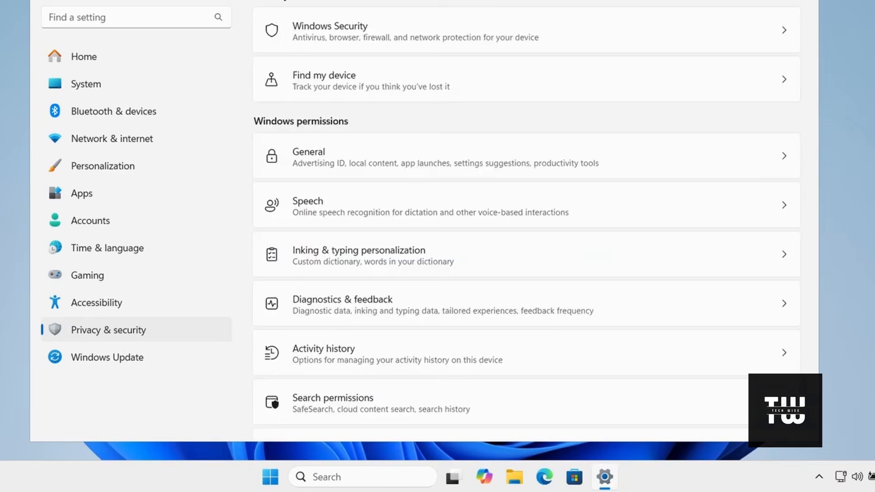
# Open the Phone calls permission page to check phone call access.
pyautogui.scroll(-10, 418, 135)
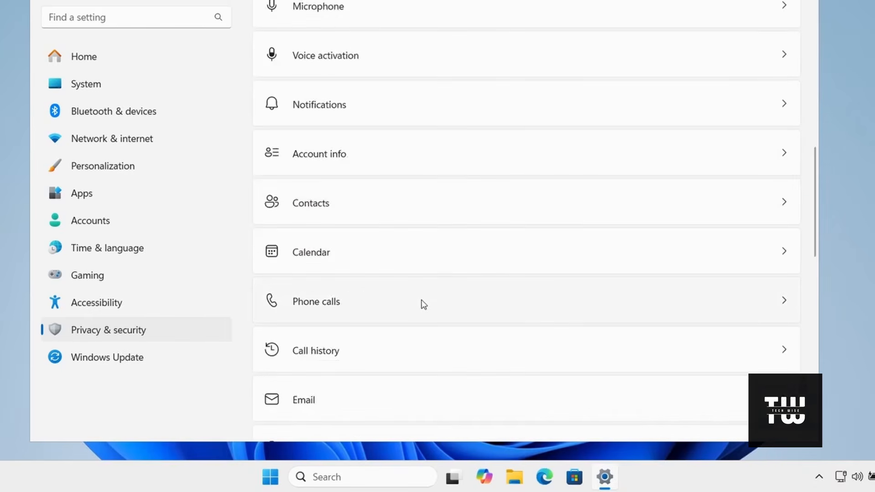
pyautogui.click(424, 305)
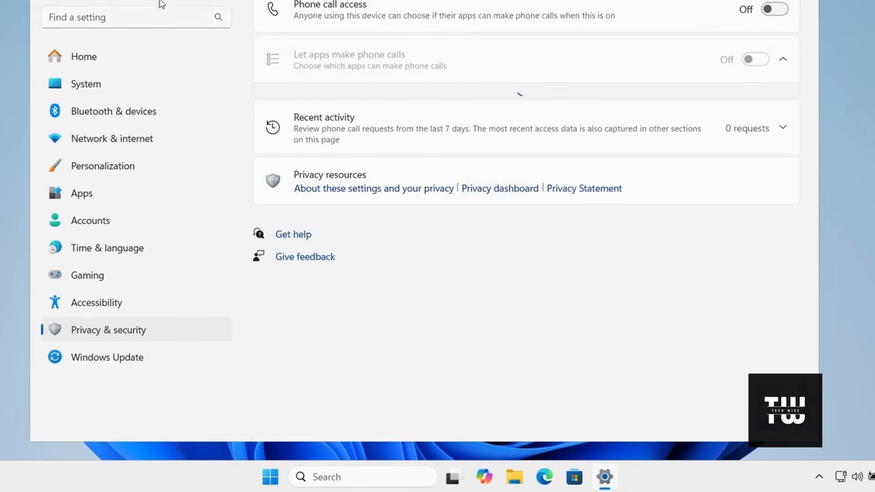
# Turn off communication with unpaired devices on the Other devices permission page under Privacy & security.
pyautogui.click(44, 0)
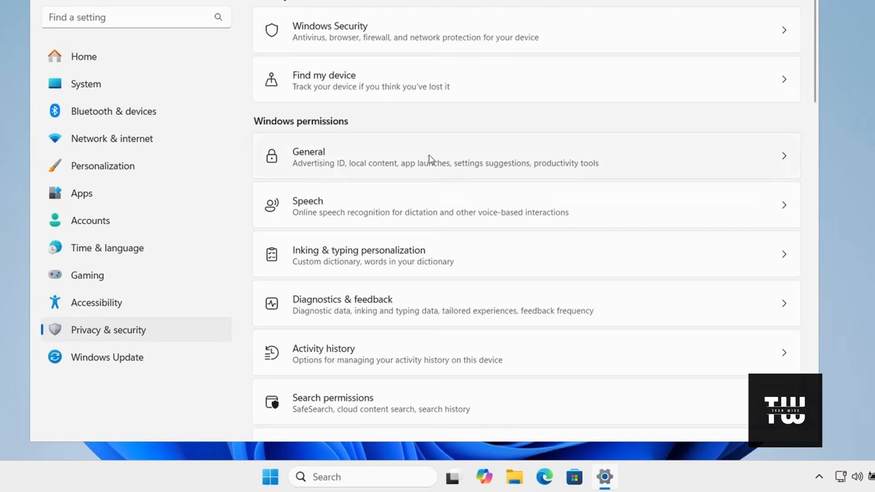
pyautogui.scroll(-15, 431, 162)
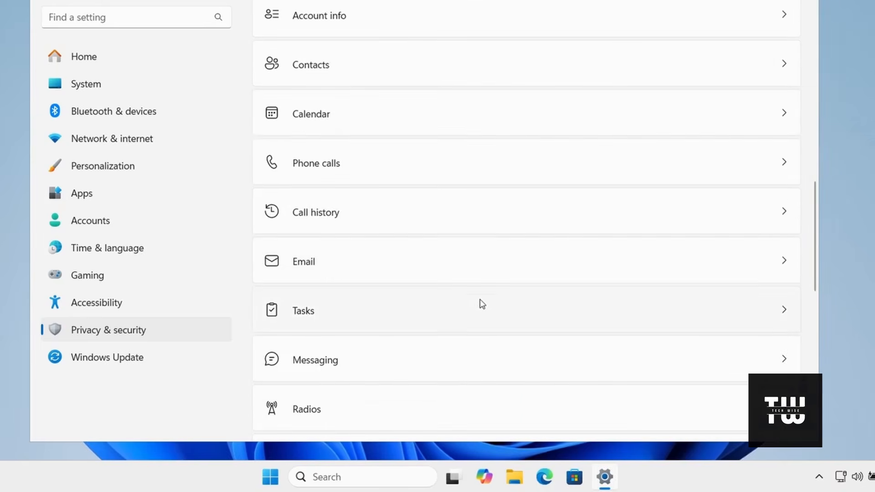
pyautogui.scroll(-3, 502, 178)
pyautogui.scroll(-2, 494, 225)
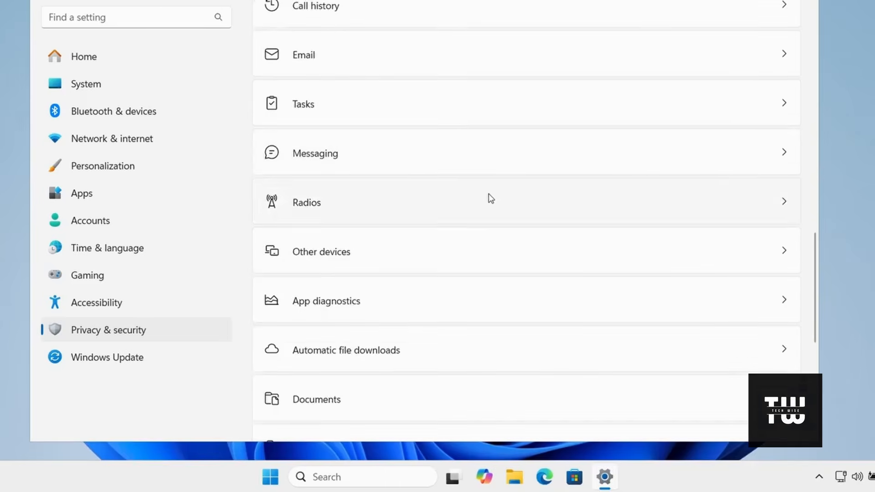
pyautogui.click(457, 204)
pyautogui.click(472, 258)
pyautogui.scroll(-3, 471, 258)
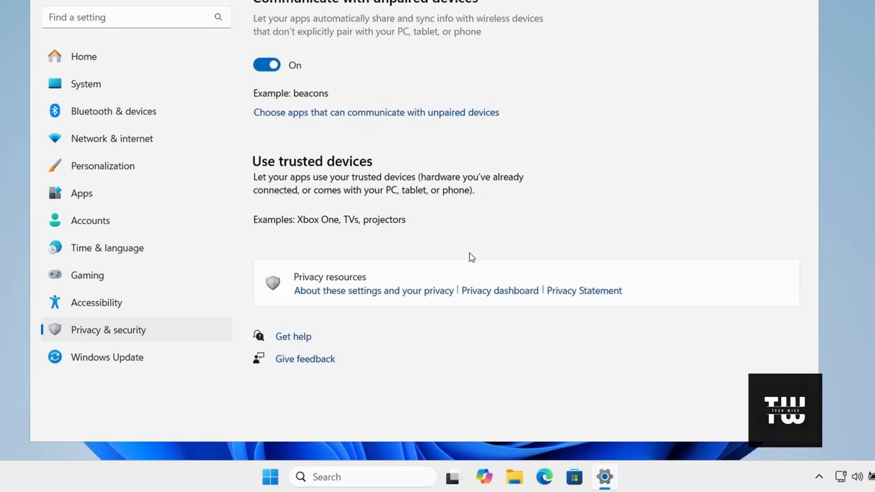
pyautogui.click(267, 65)
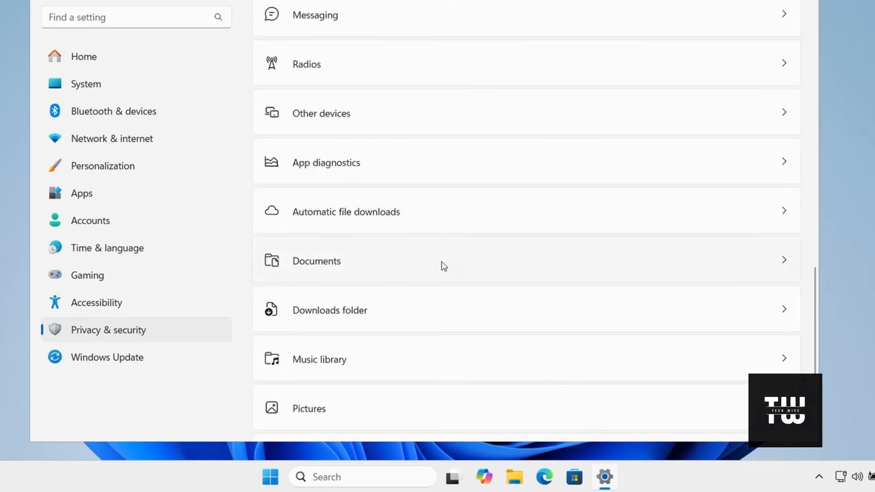
# Open the Documents permission page and turn off documents library access.
pyautogui.click(444, 267)
pyautogui.scroll(-3, 441, 266)
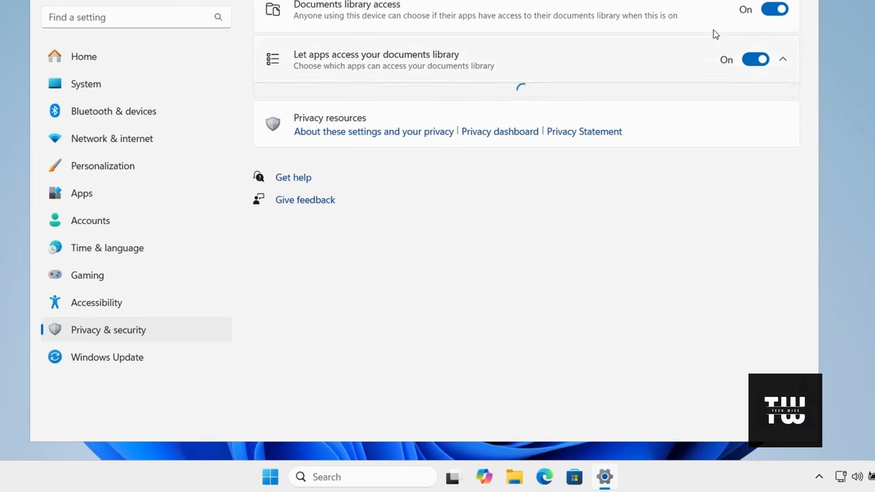
pyautogui.click(777, 10)
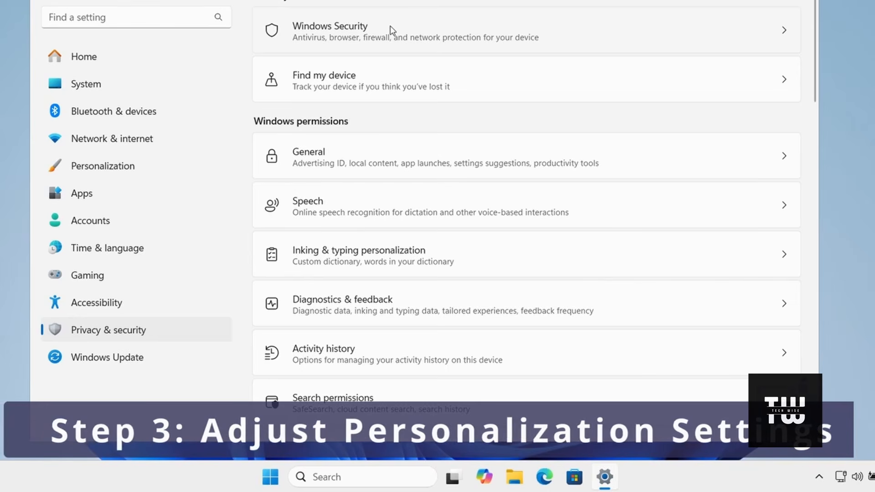
# Turn off Transparency effects in the Colors settings under Personalization.
pyautogui.scroll(-15, 754, 151)
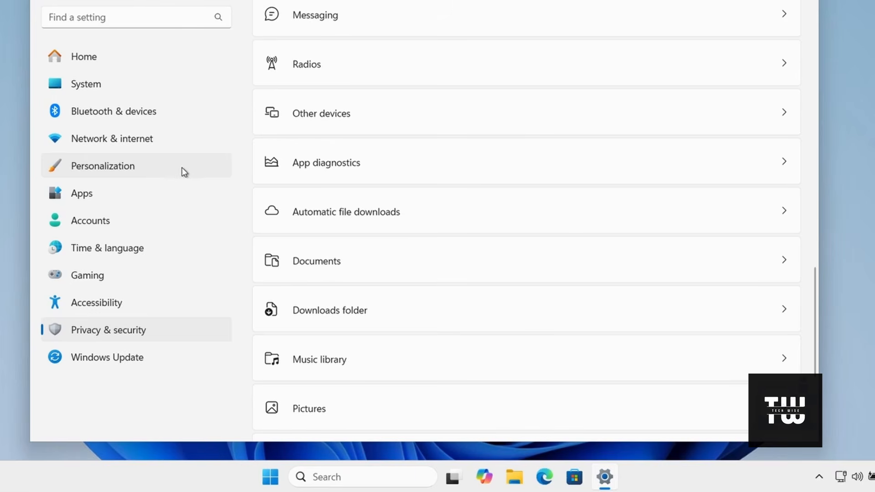
pyautogui.click(165, 168)
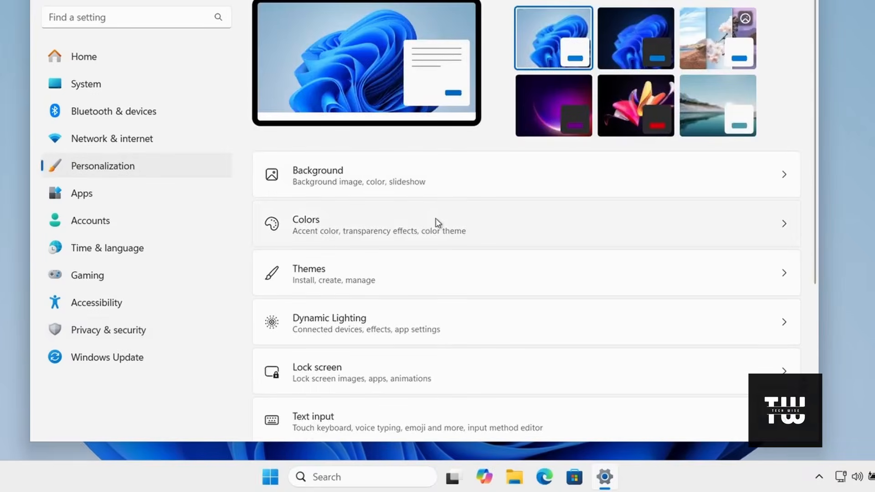
pyautogui.click(437, 223)
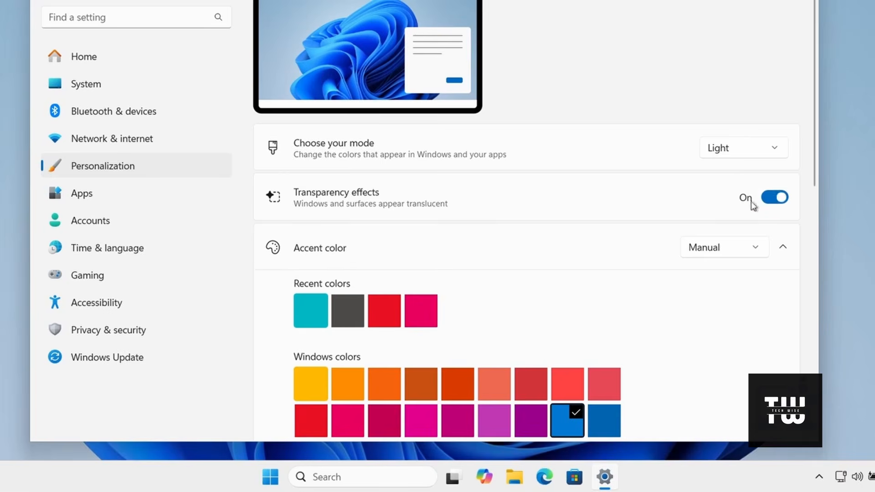
pyautogui.click(775, 200)
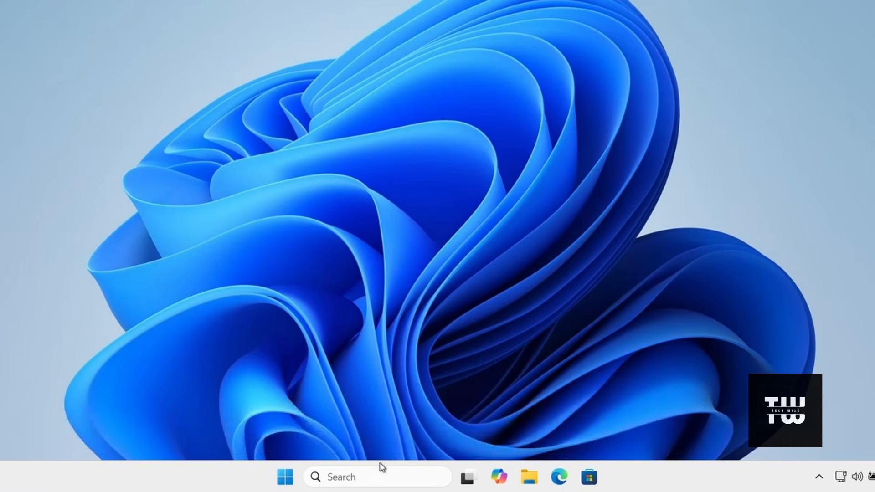
# Run sysdm.cpl from Windows search and open the Performance settings among the advanced system properties.
pyautogui.click(364, 477)
pyautogui.write('sysdm.cpl')
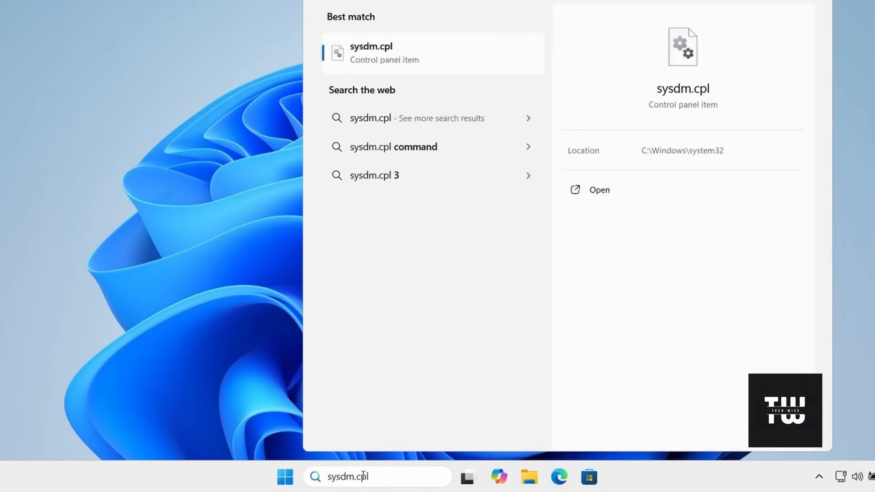
pyautogui.press('Return')
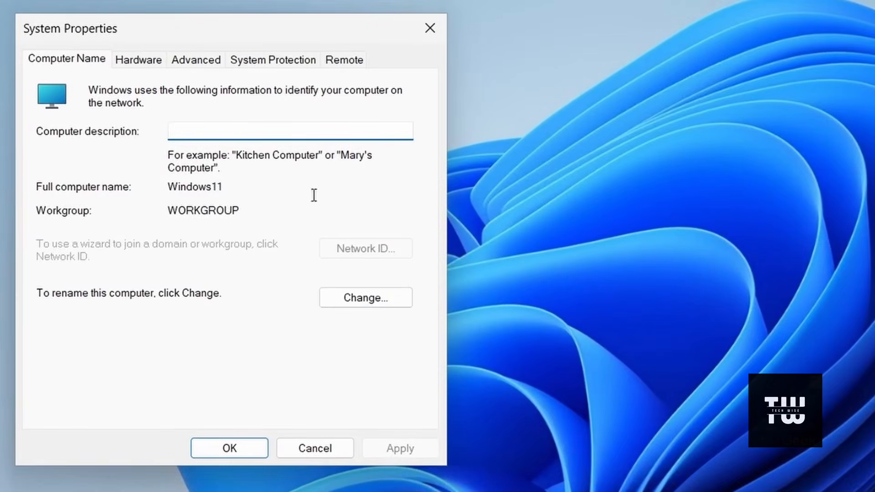
pyautogui.click(204, 60)
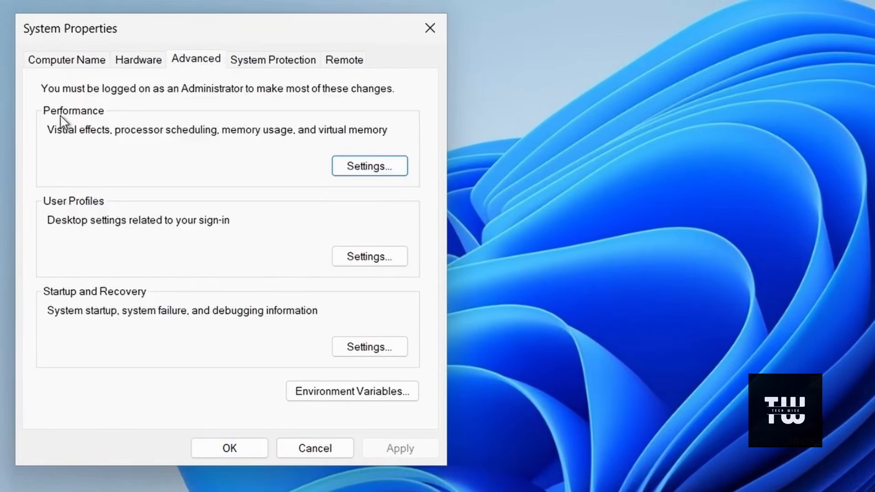
pyautogui.click(361, 168)
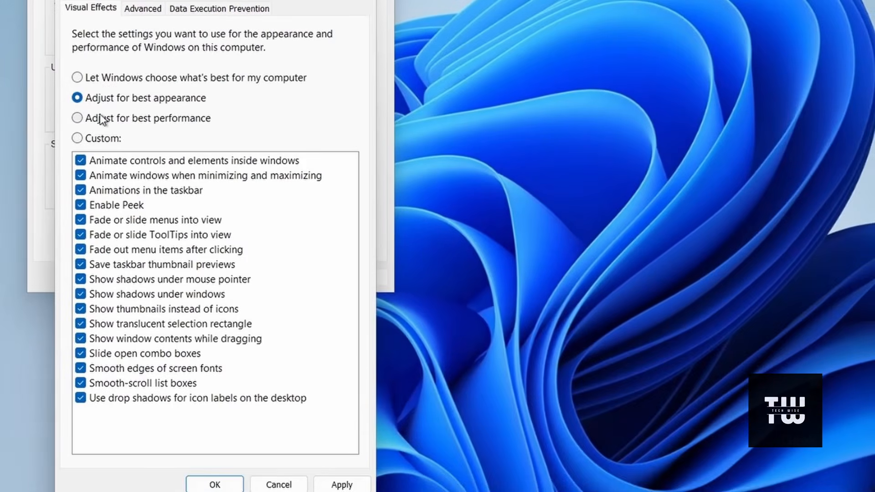
# Adjust visual effects for best performance, enable only Show thumbnails instead of icons and Smooth edges of screen fonts, and apply the changes.
pyautogui.click(78, 118)
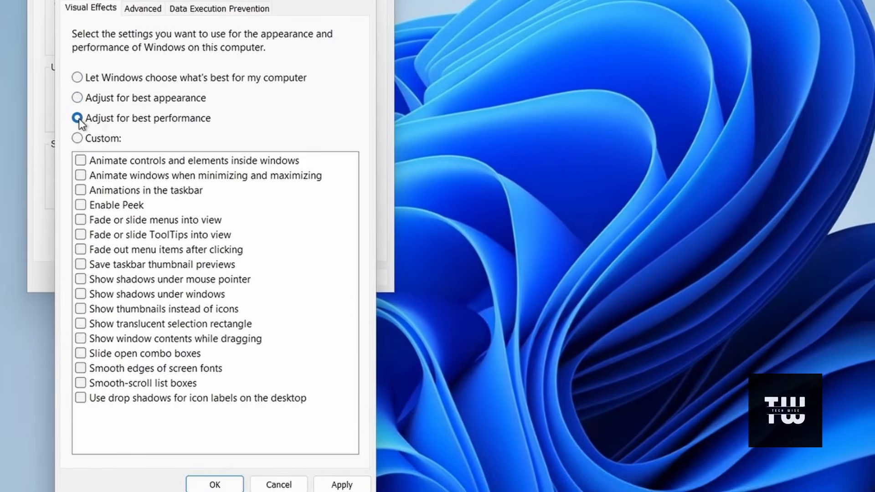
pyautogui.click(80, 309)
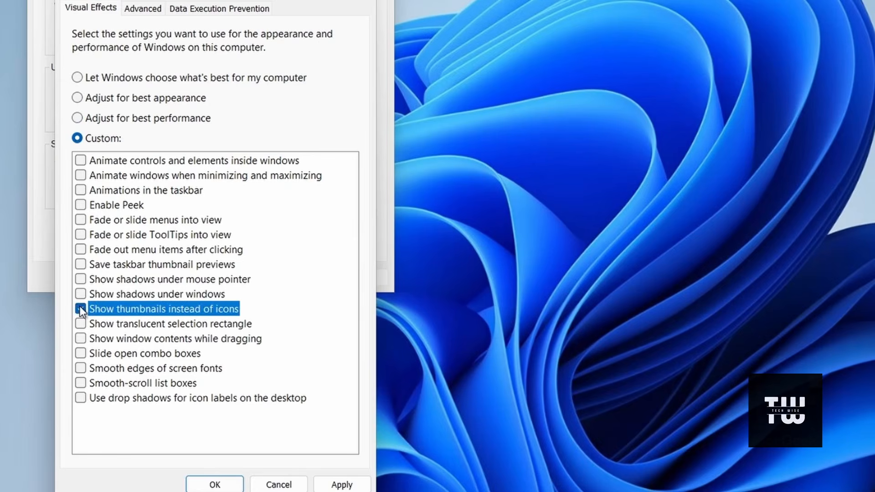
pyautogui.click(80, 369)
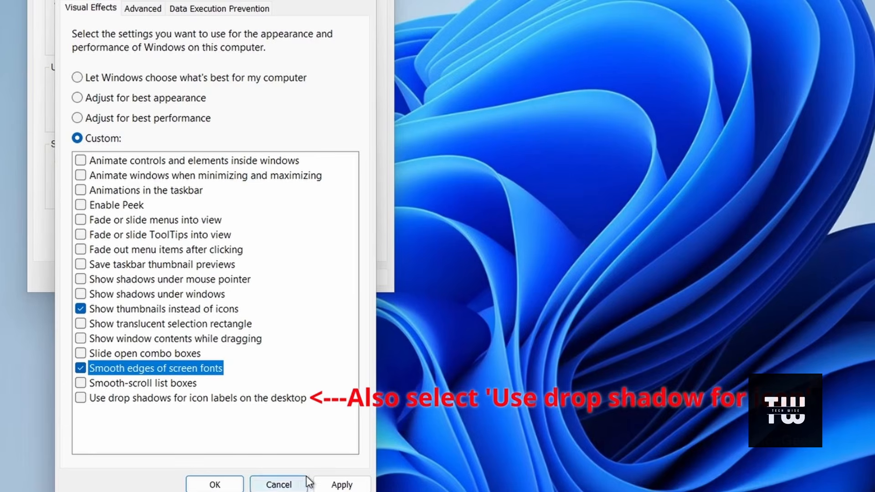
pyautogui.click(343, 485)
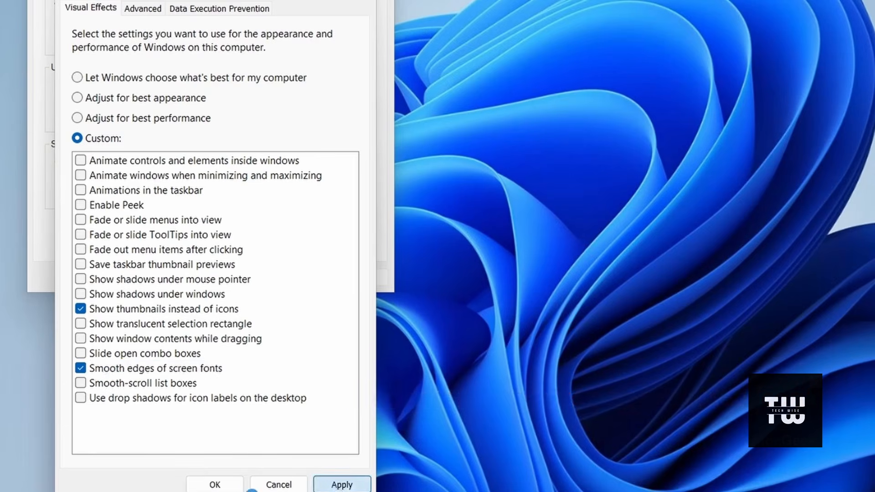
pyautogui.click(227, 488)
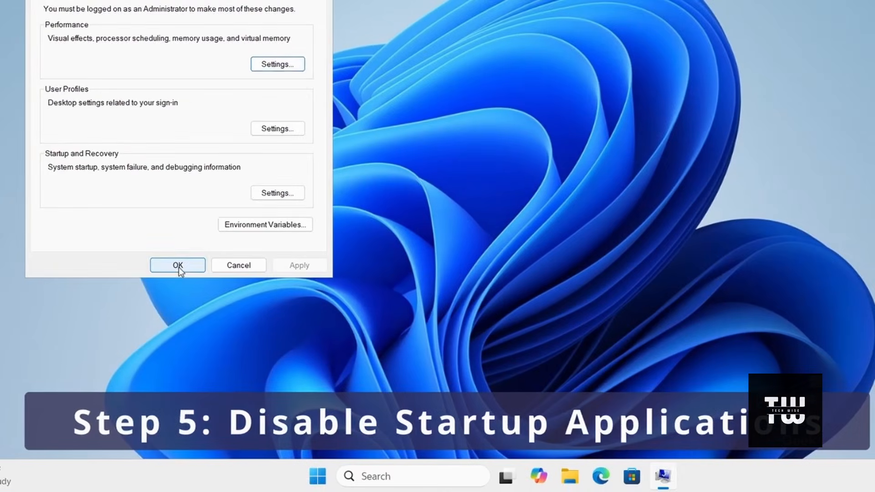
pyautogui.click(179, 270)
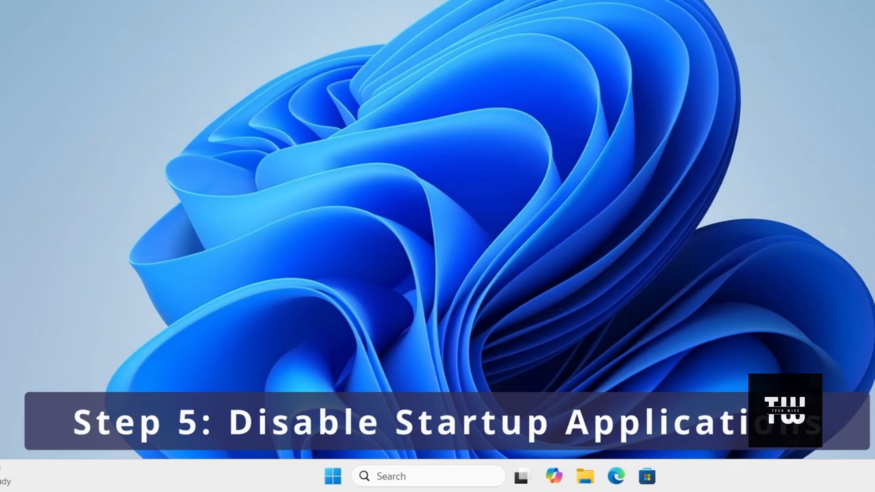
# Switch to Task Manager and show its list of startup apps.
pyautogui.hotkey('ctrl', 'shift', 'Escape')
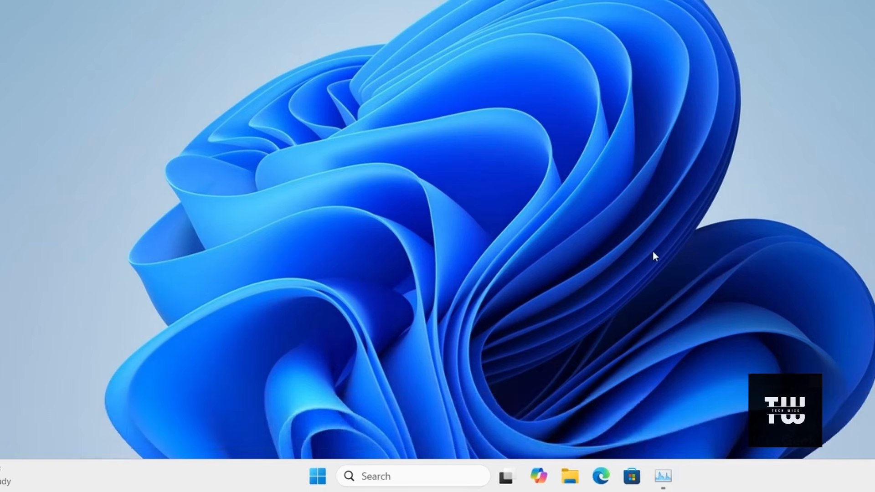
pyautogui.rightClick(319, 477)
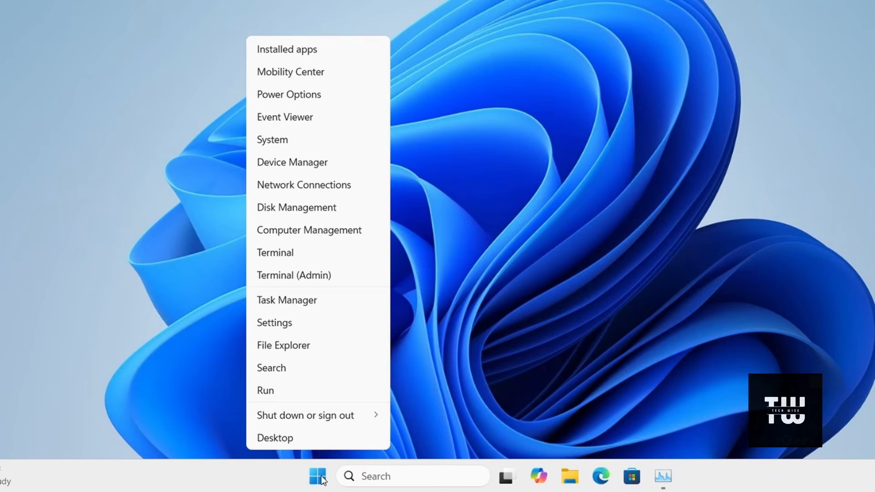
pyautogui.click(343, 302)
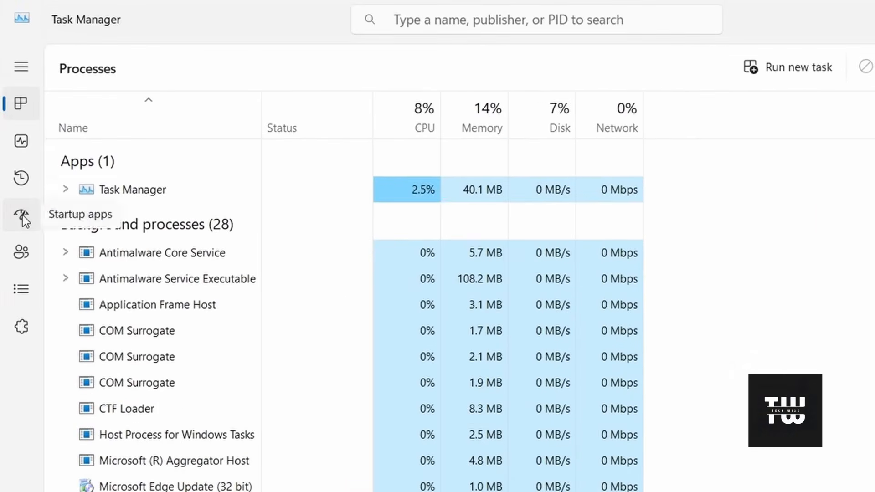
pyautogui.click(2, 86)
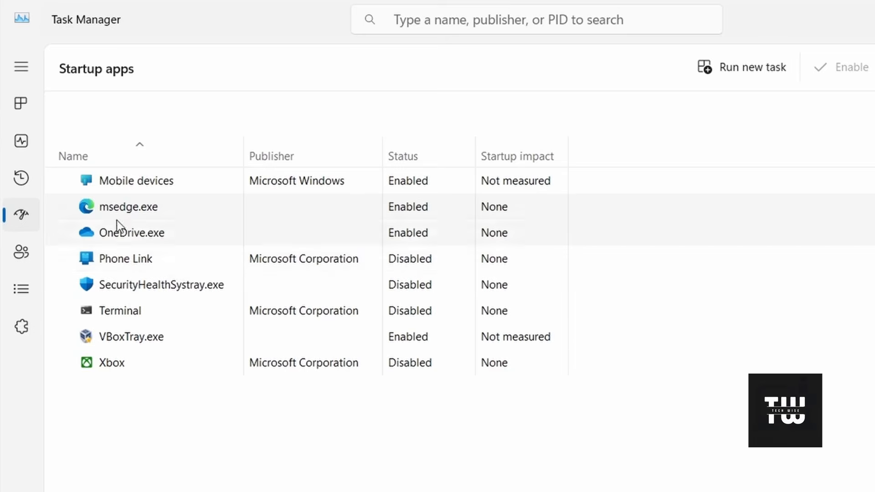
# Disable Mobile devices, msedge.exe and OneDrive.exe in the startup apps list.
pyautogui.rightClick(137, 181)
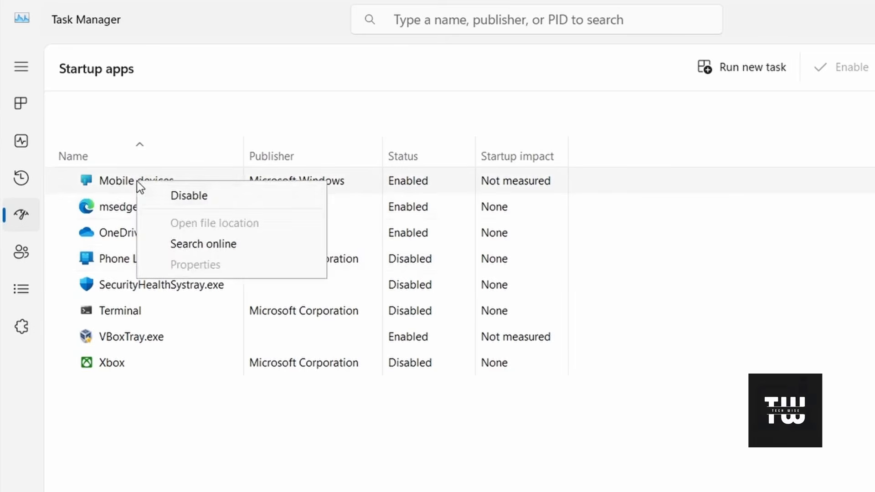
pyautogui.click(210, 198)
pyautogui.rightClick(126, 208)
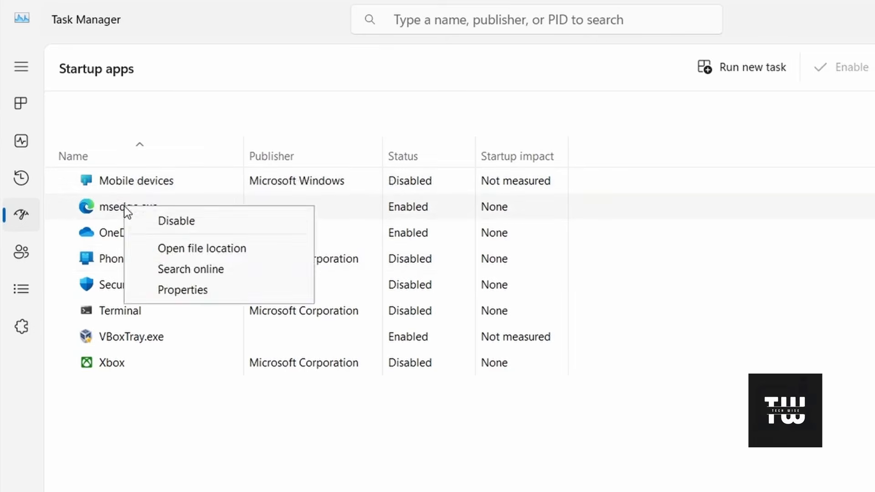
pyautogui.click(175, 221)
pyautogui.rightClick(116, 235)
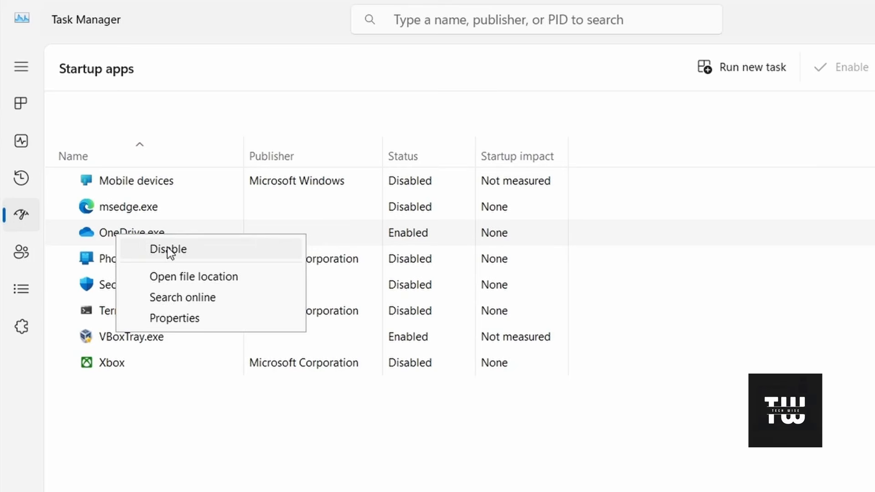
pyautogui.click(167, 247)
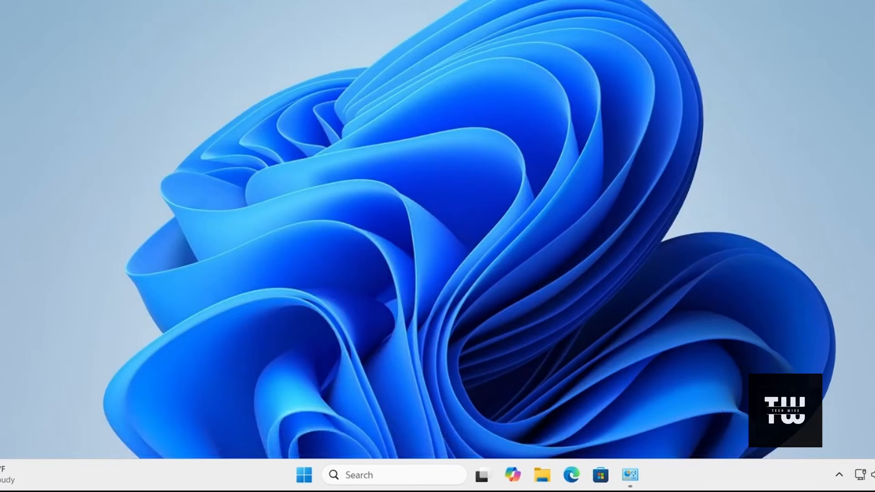
# Run appwiz.cpl from Windows search to open Programs and Features.
pyautogui.click(368, 469)
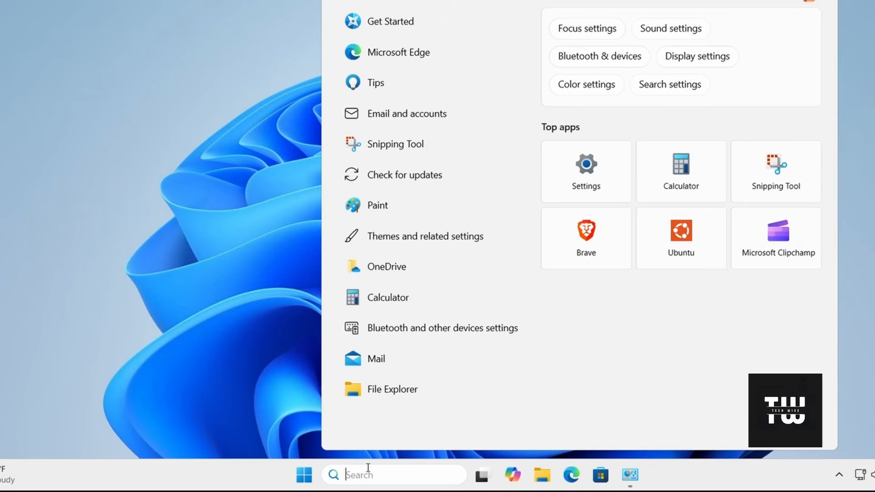
pyautogui.write('app')
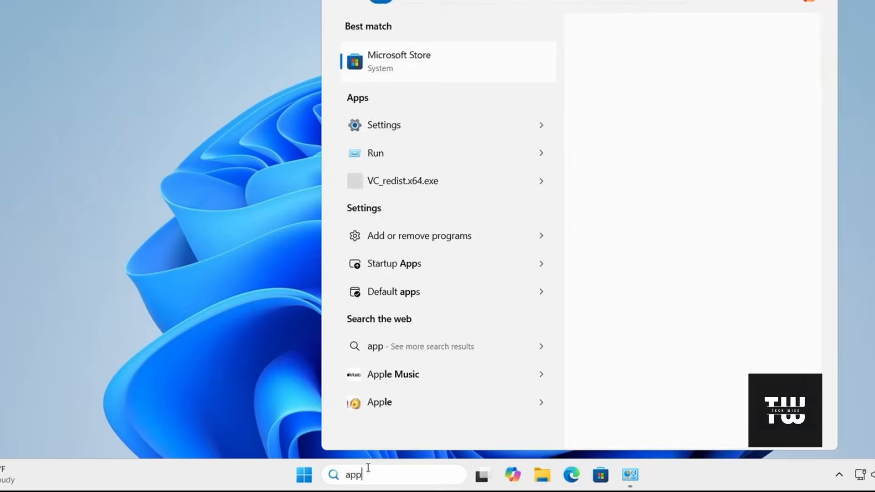
pyautogui.write('wiz.cpl')
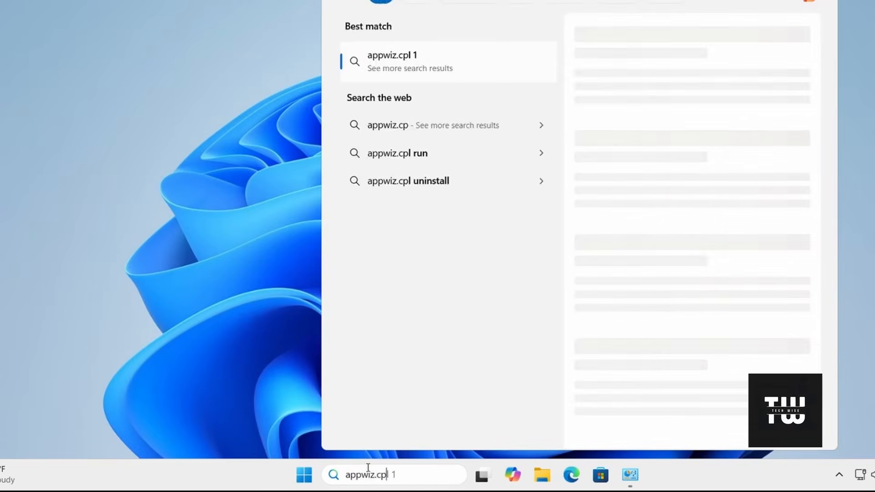
pyautogui.press('Return')
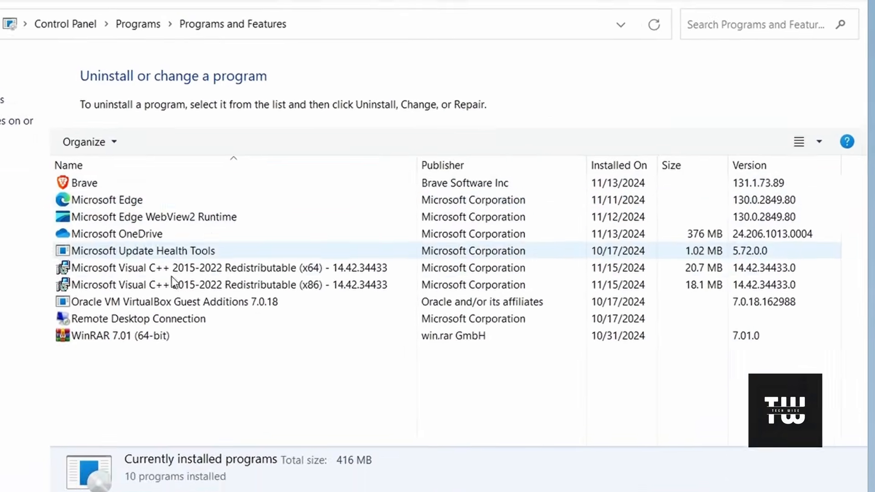
# Check the uninstall or change options for Brave, Microsoft Edge and Microsoft OneDrive in the installed programs list.
pyautogui.click(115, 187)
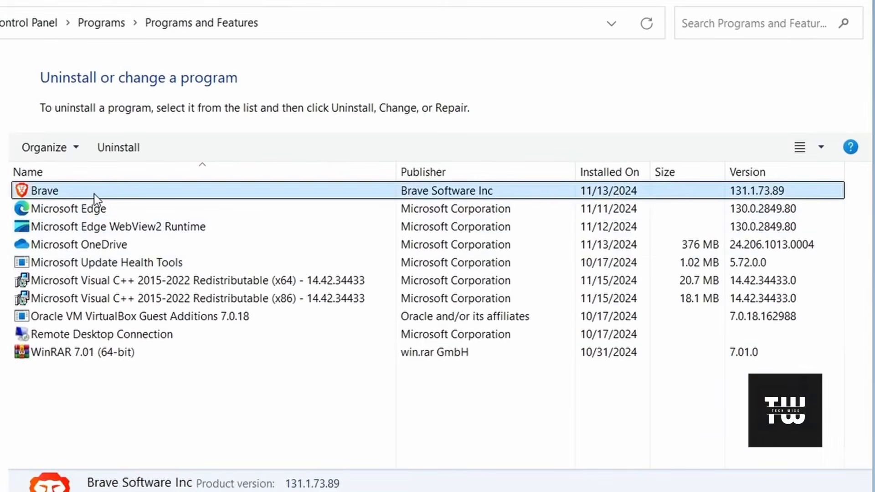
pyautogui.rightClick(95, 195)
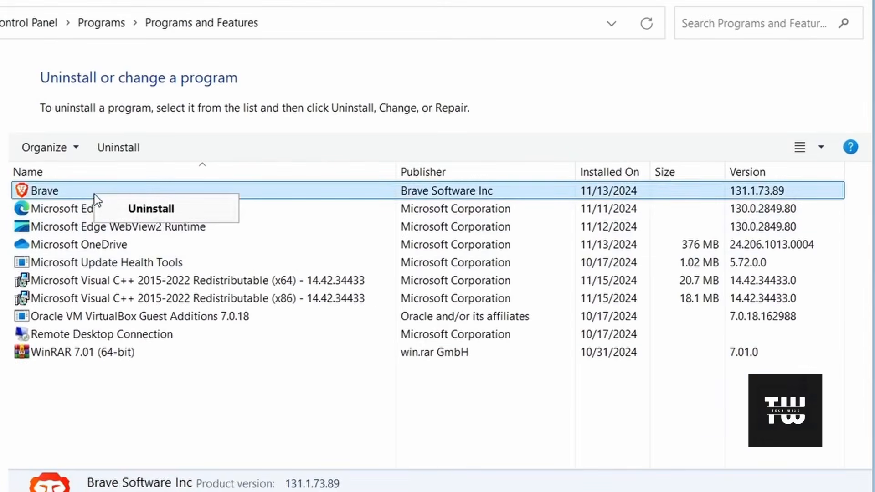
pyautogui.click(76, 209)
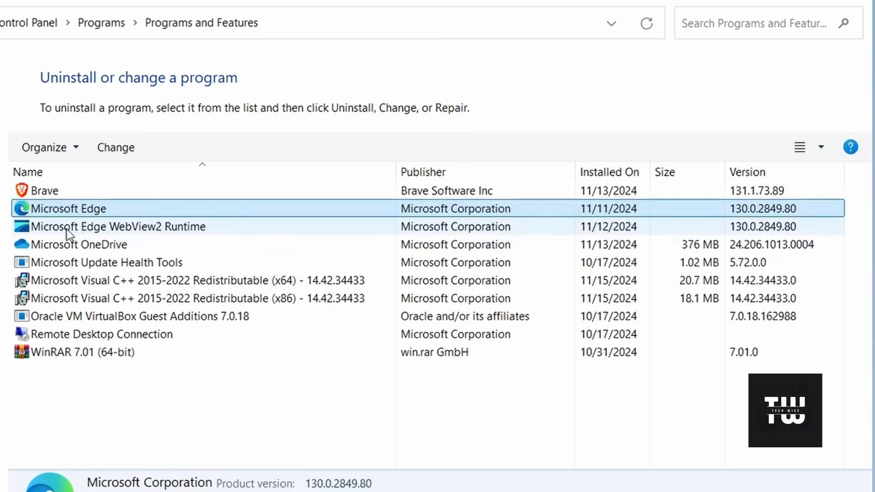
pyautogui.click(76, 242)
pyautogui.rightClick(78, 239)
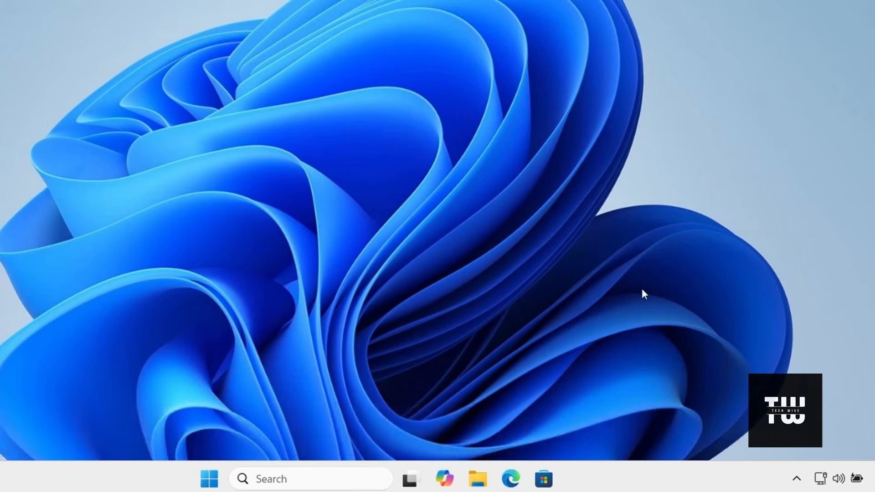
# Open Windows Update in Settings and check for updates.
pyautogui.rightClick(218, 481)
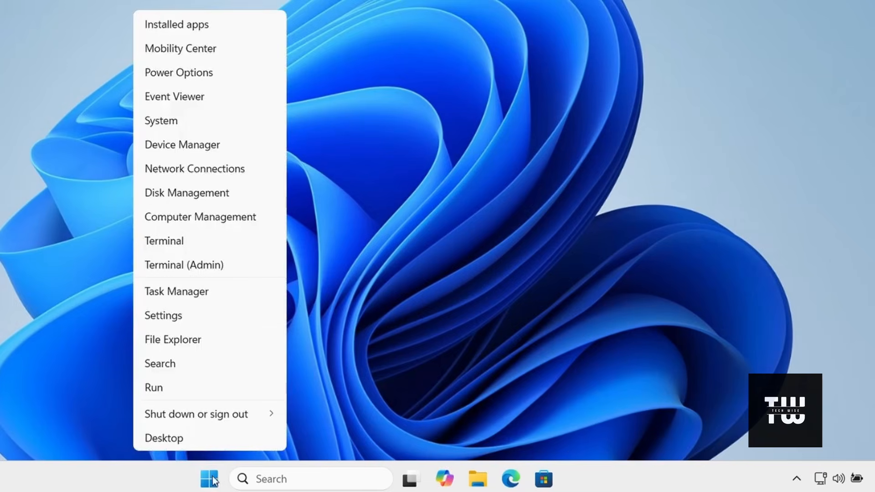
pyautogui.click(180, 318)
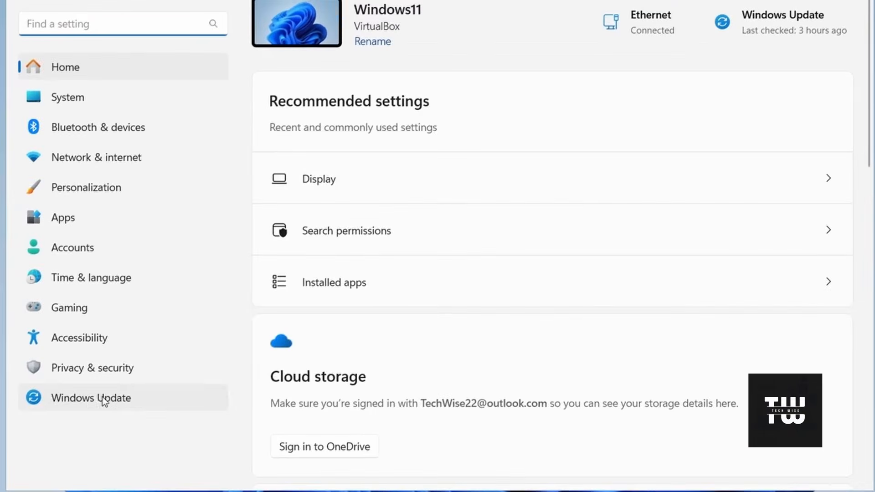
pyautogui.click(103, 397)
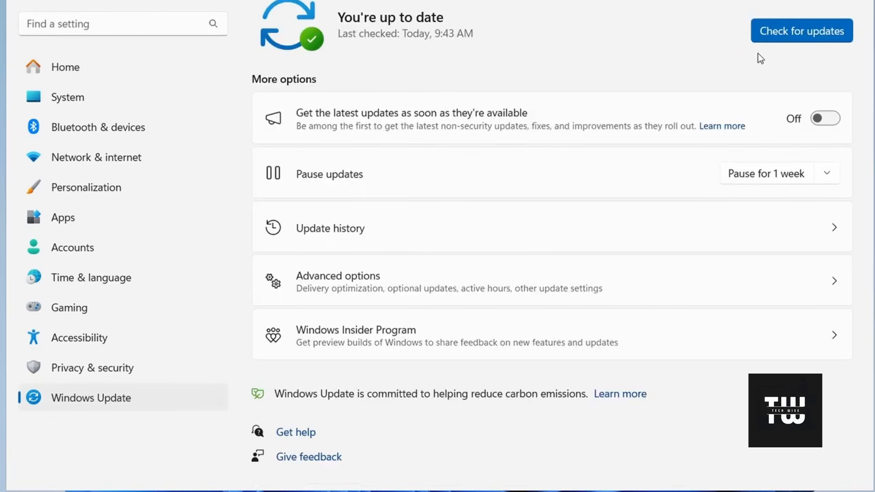
pyautogui.click(814, 34)
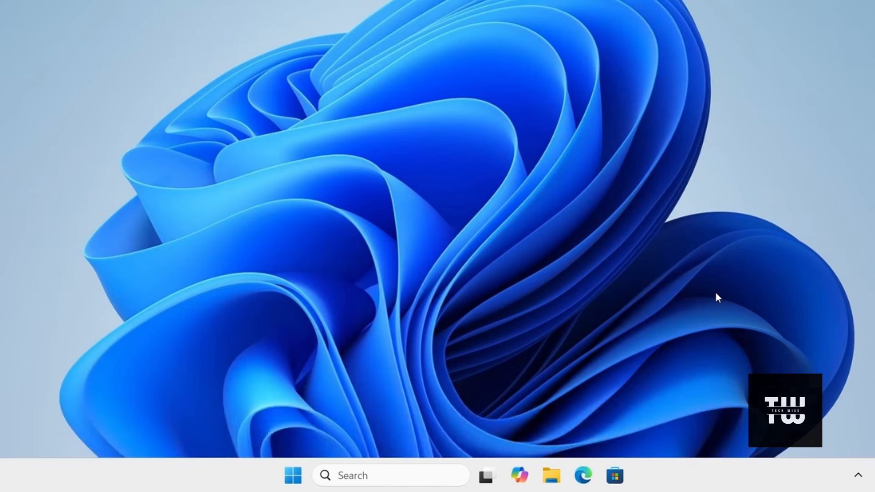
# Search Windows for "disk cleanup" and launch Disk Cleanup.
pyautogui.click(419, 474)
pyautogui.write('d')
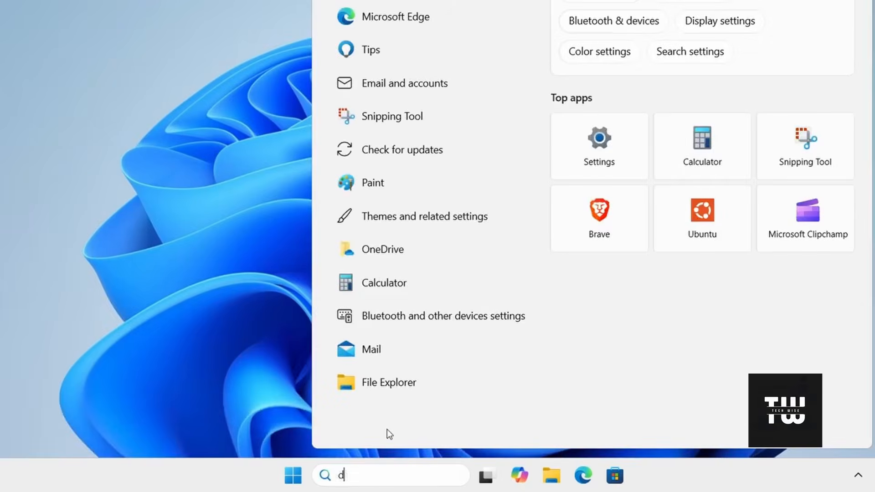
pyautogui.write('isk cleanup')
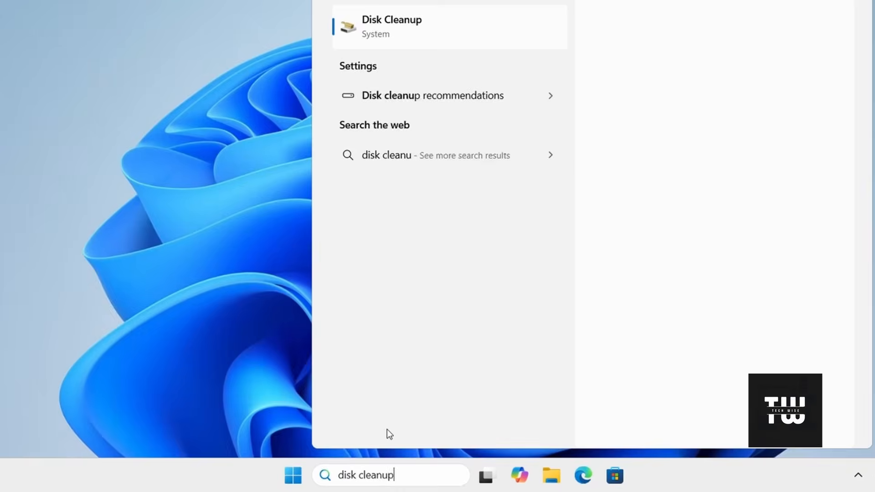
pyautogui.press('Return')
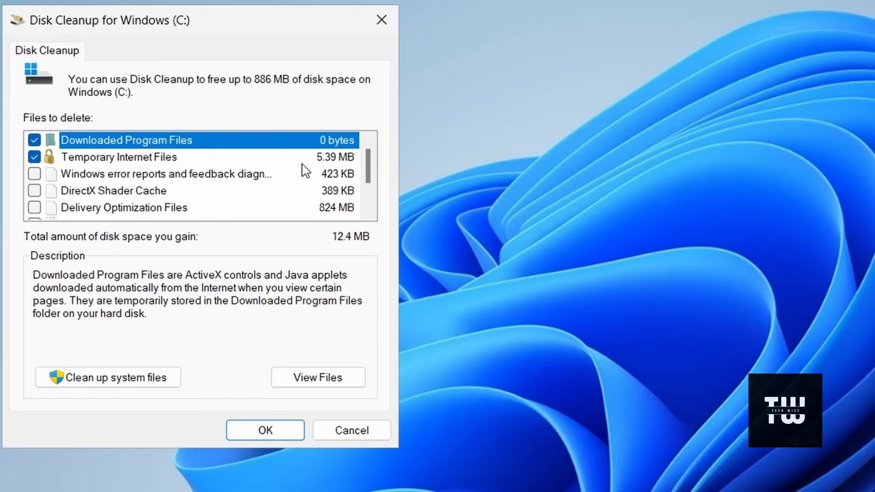
# Mark Windows error reports, DirectX Shader Cache, Delivery Optimization Files, Recycle Bin and Temporary files for deletion in Disk Cleanup.
pyautogui.click(35, 176)
pyautogui.click(35, 191)
pyautogui.click(34, 208)
pyautogui.scroll(-1, 54, 212)
pyautogui.click(34, 174)
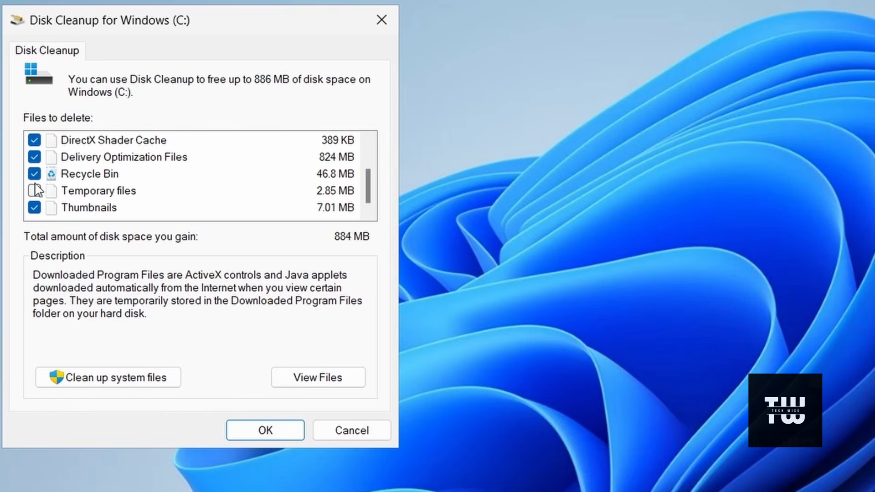
pyautogui.click(35, 190)
# Rescan Windows (C:) with system files included and permanently delete the checked files.
pyautogui.click(93, 378)
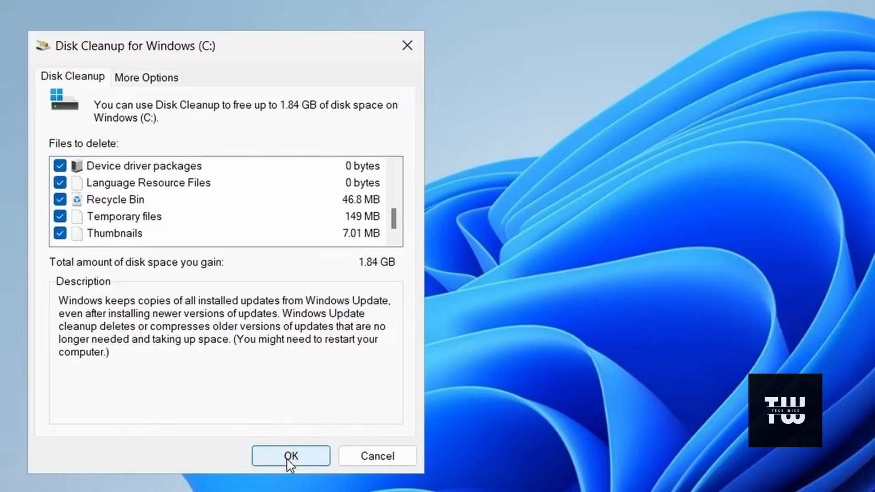
pyautogui.click(288, 457)
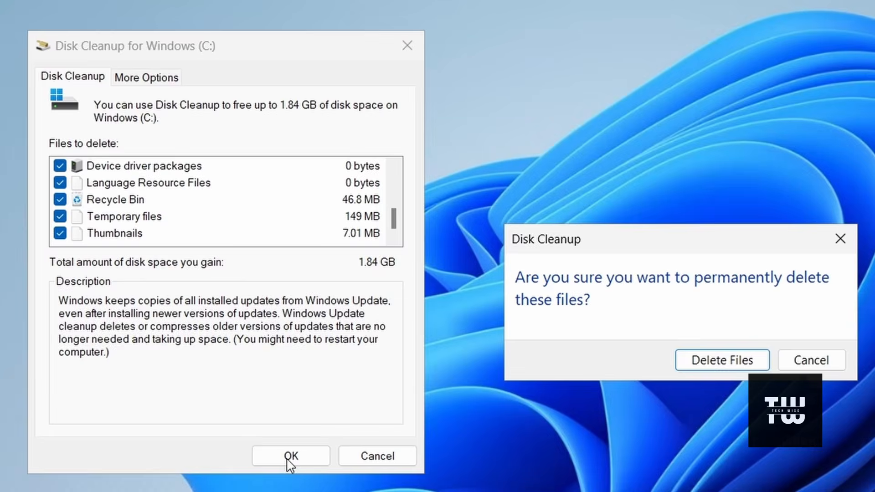
pyautogui.click(725, 370)
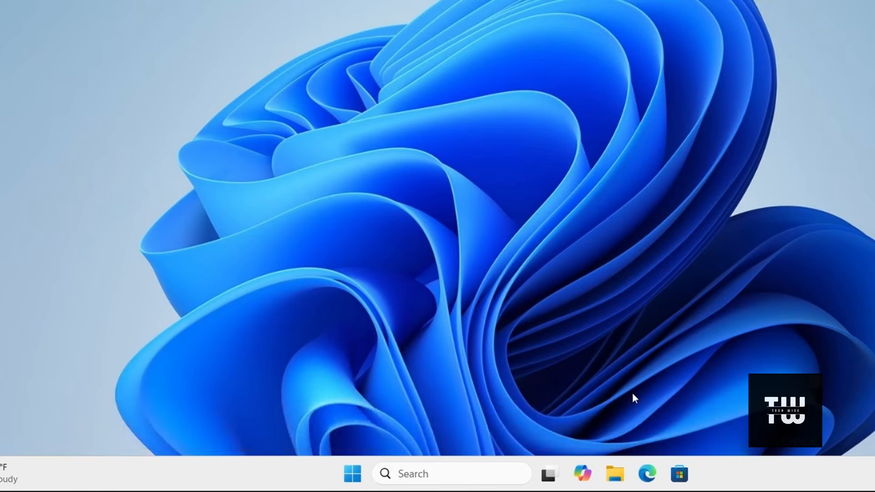
# Open Defragment and Optimize Drives from Windows search, review the status of the drives and close the window.
pyautogui.click(504, 478)
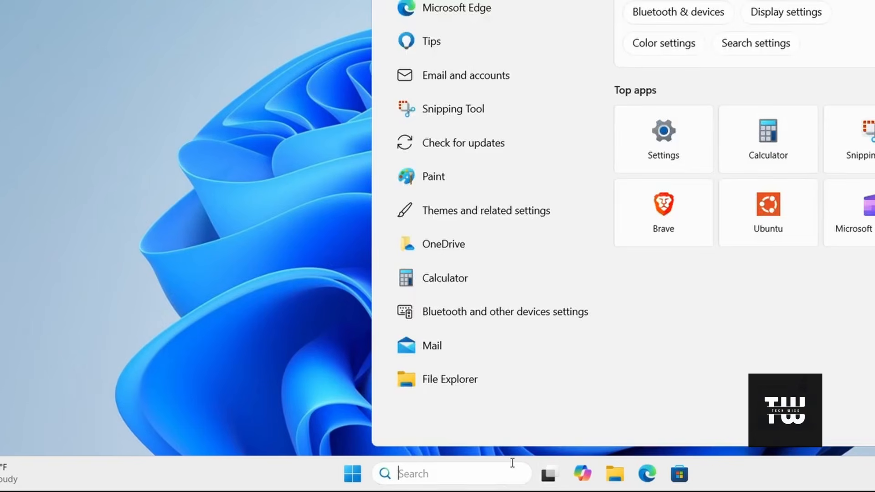
pyautogui.write('defra')
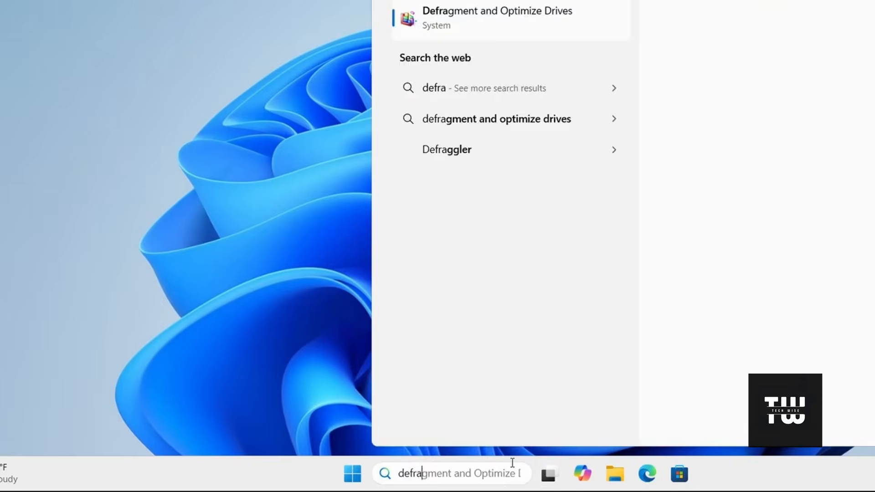
pyautogui.press('Return')
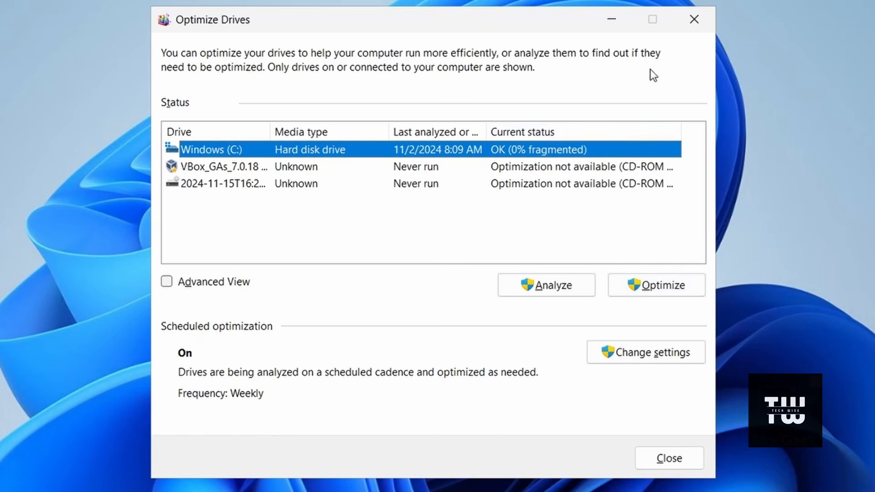
pyautogui.click(710, 24)
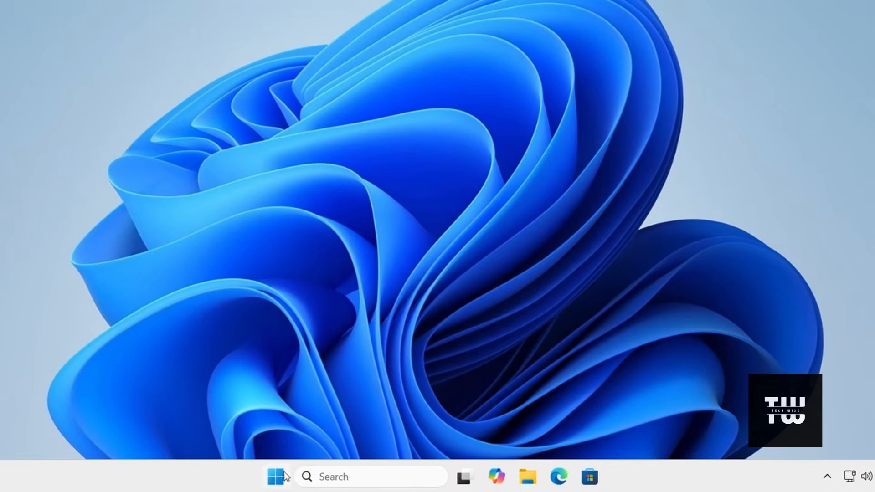
# Show the Start menu's power options, including Restart, and dismiss them without choosing one.
pyautogui.click(283, 476)
pyautogui.click(611, 429)
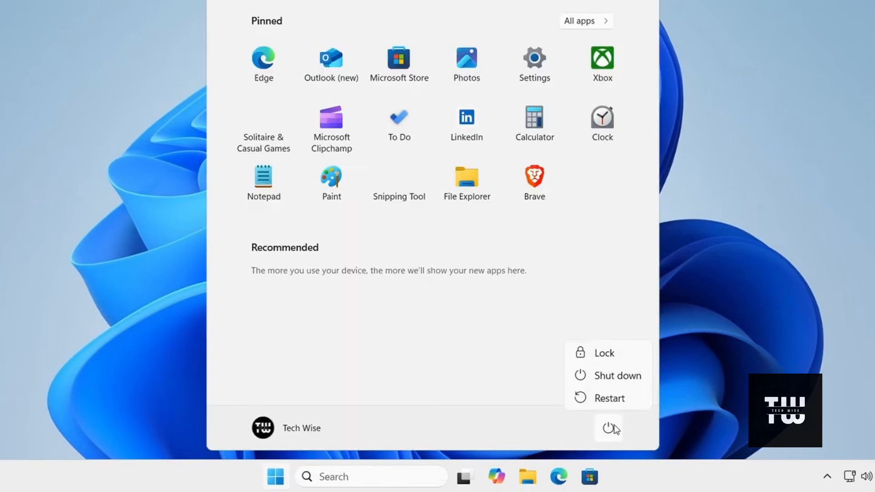
pyautogui.click(763, 365)
pyautogui.click(763, 365)
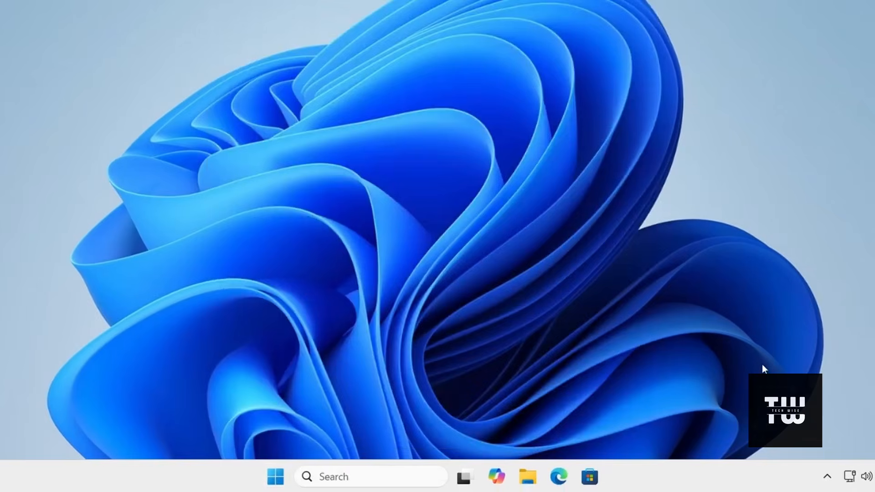